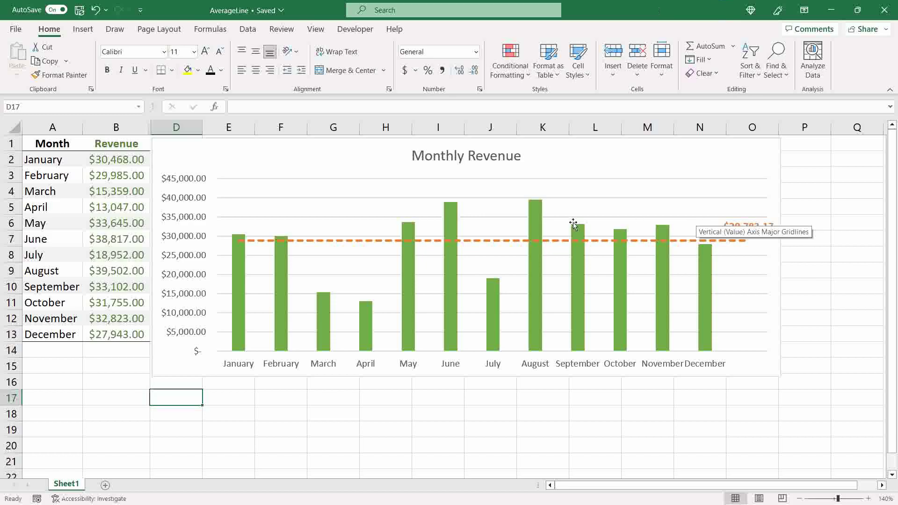
# Step: Undo back to the plain chart and move the chart right to free column C
pyautogui.moveTo(241, 250)
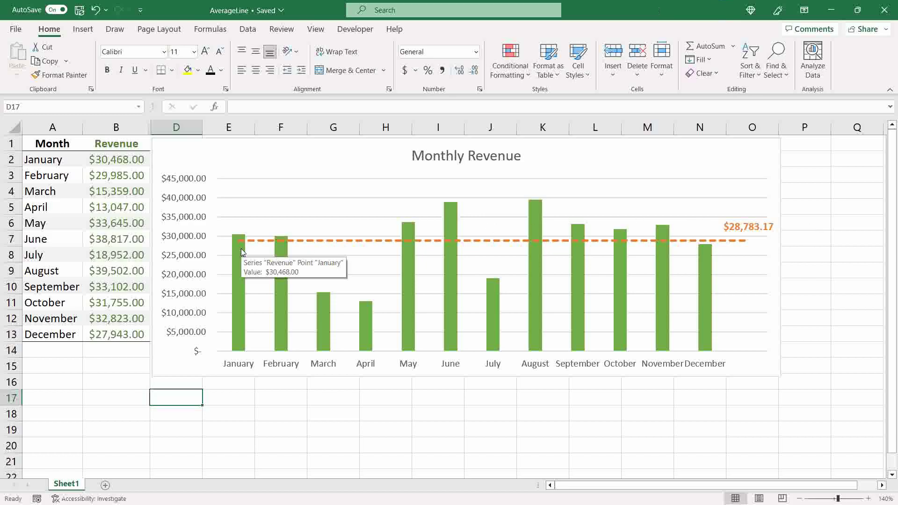
pyautogui.click(52, 349)
pyautogui.hotkey('ctrl', 'z')
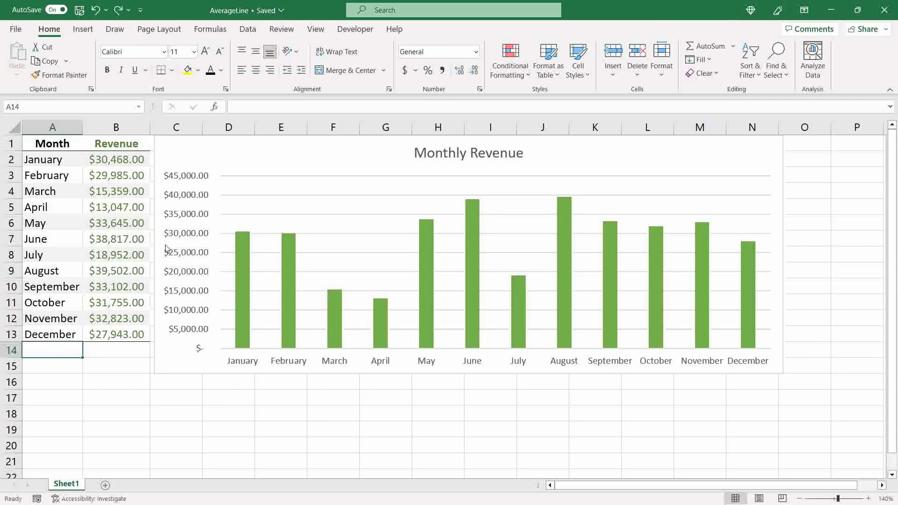
pyautogui.moveTo(213, 145); pyautogui.dragTo(262, 148)
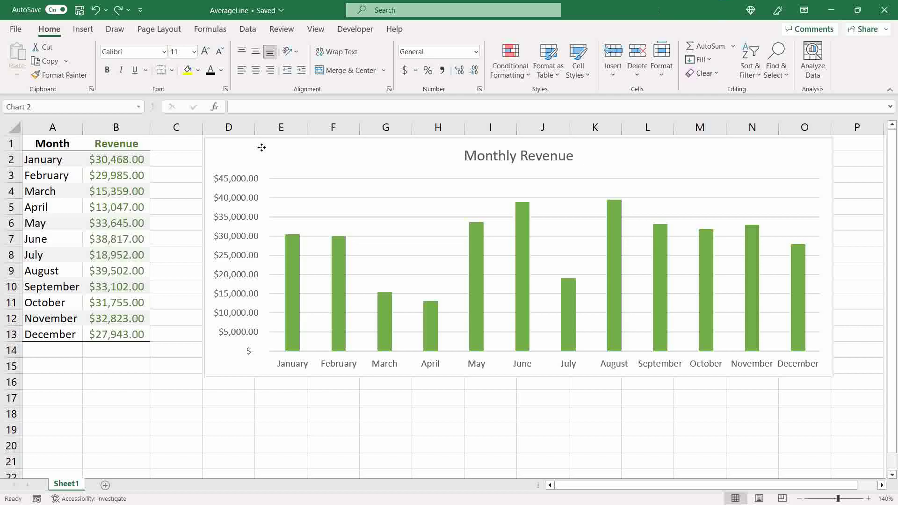
# Step: Enter the header 'Average' in C1 and =AVERAGE($B$2:$B$13) in C2
pyautogui.click(184, 144)
pyautogui.write('Average')
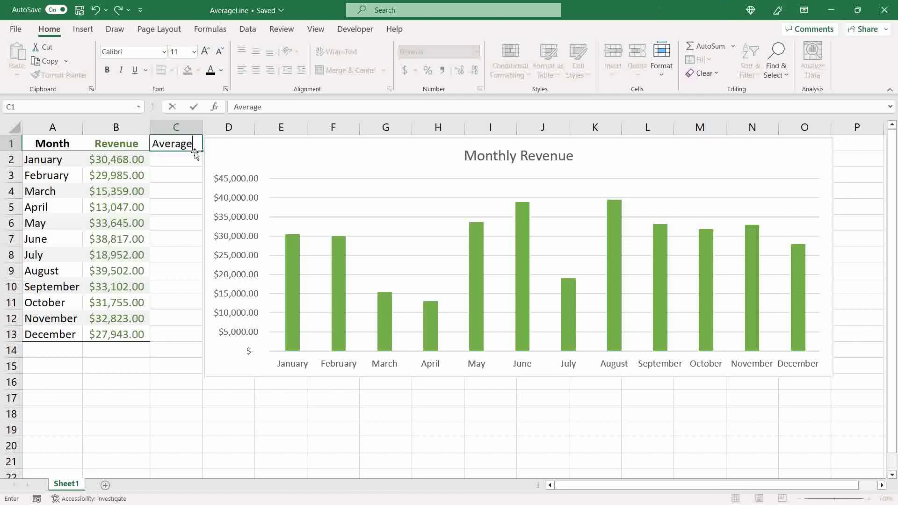
pyautogui.press('Return')
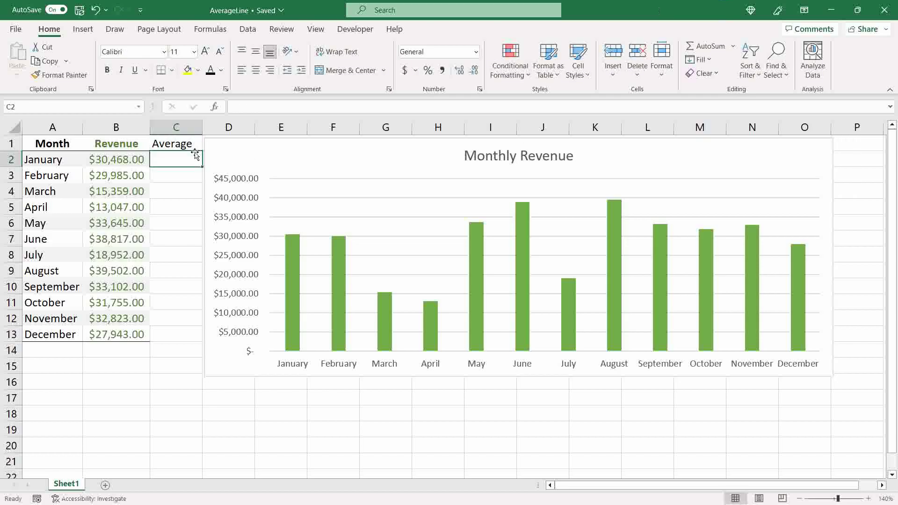
pyautogui.write('=AVE')
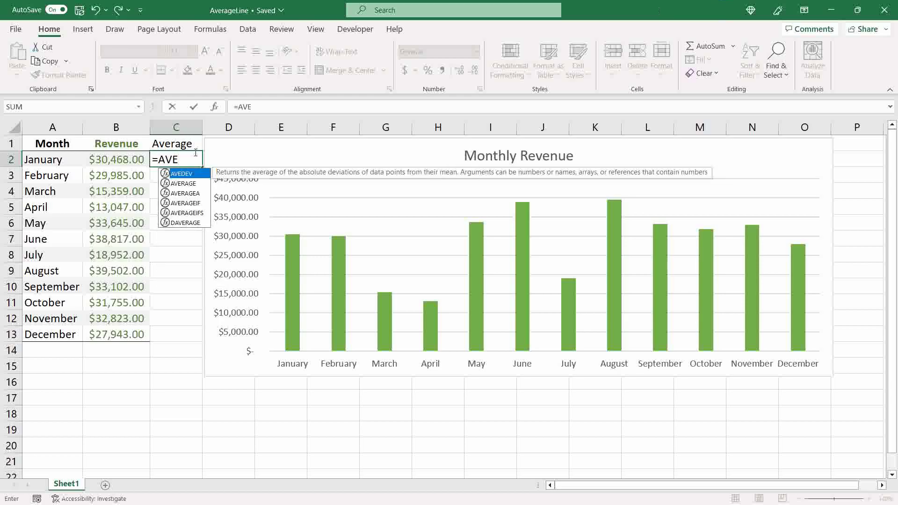
pyautogui.write('RAGE(')
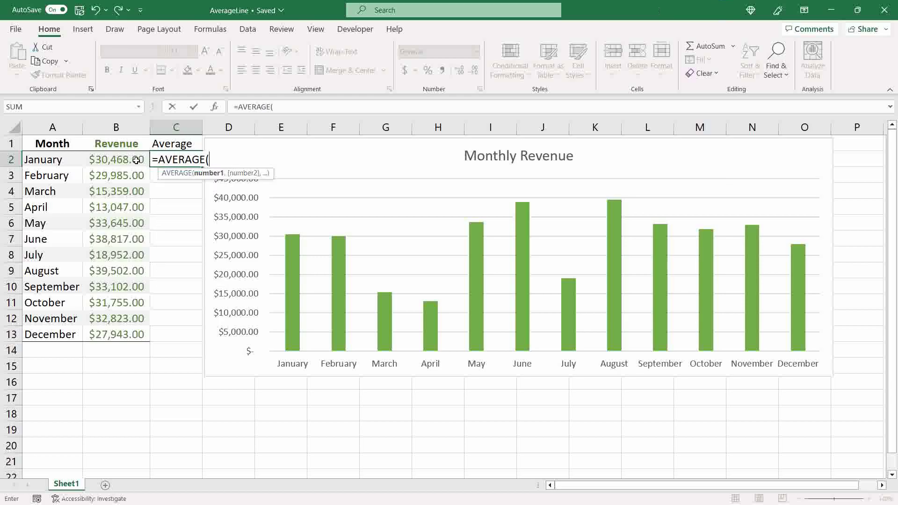
pyautogui.moveTo(135, 159); pyautogui.dragTo(127, 329)
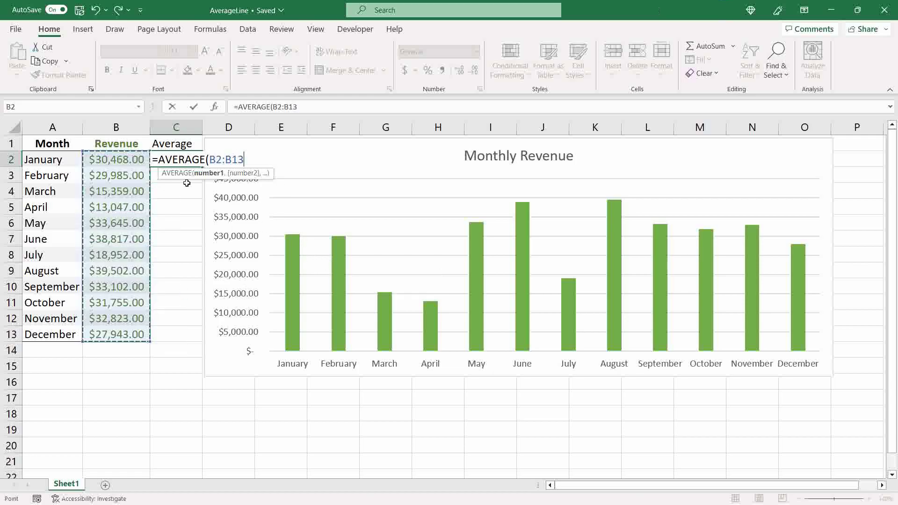
pyautogui.press('F4')
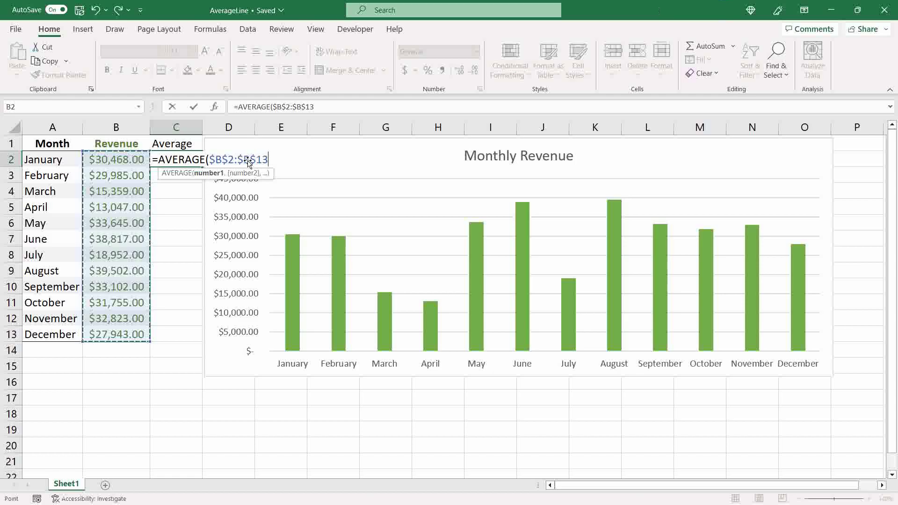
pyautogui.press('Return')
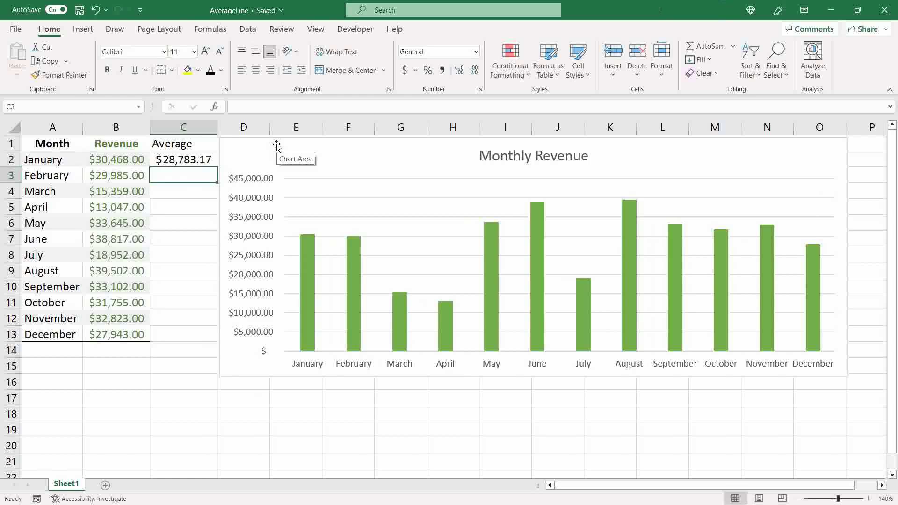
# Step: Copy the C2 average formula down into C3:C13
pyautogui.click(192, 160)
pyautogui.hotkey('ctrl', 'c')
pyautogui.moveTo(187, 174); pyautogui.dragTo(187, 334)
pyautogui.hotkey('ctrl', 'v')
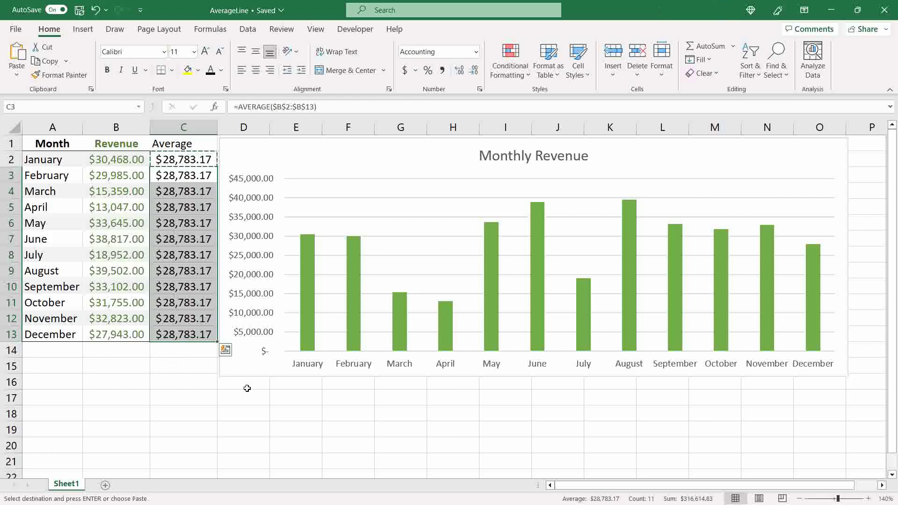
pyautogui.click(248, 384)
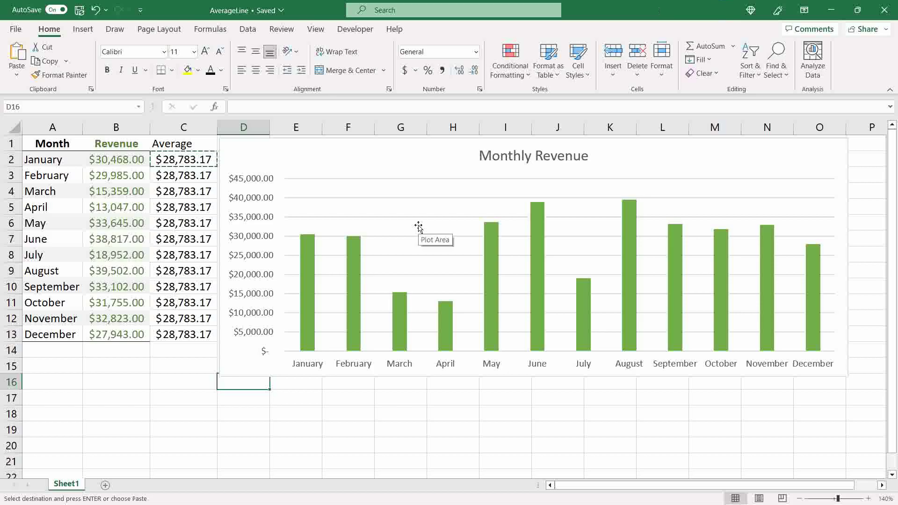
# Step: Add a chart series named from C1 with values C2:C13 through Select Data
pyautogui.rightClick(377, 208)
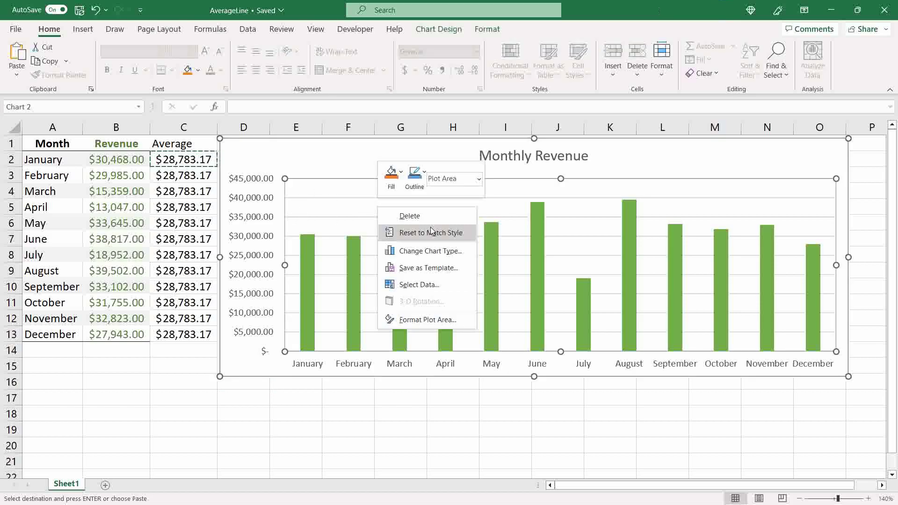
pyautogui.click(450, 289)
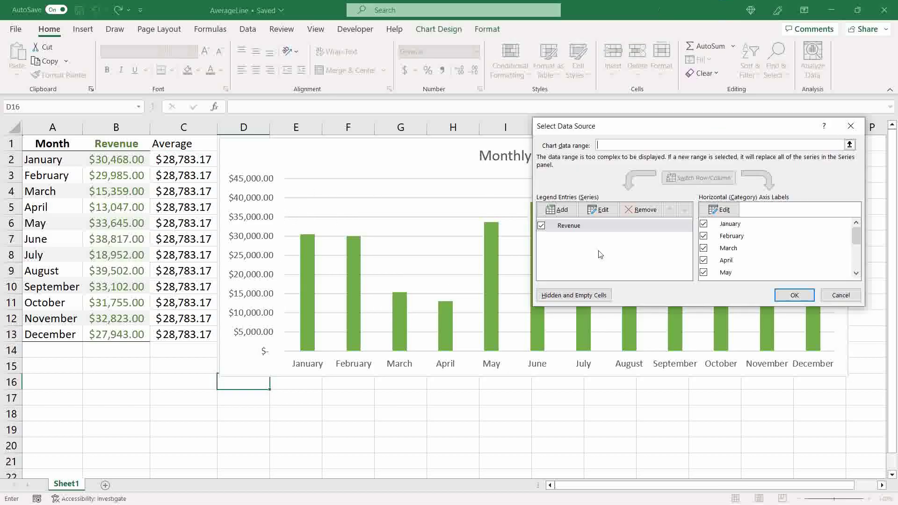
pyautogui.click(566, 209)
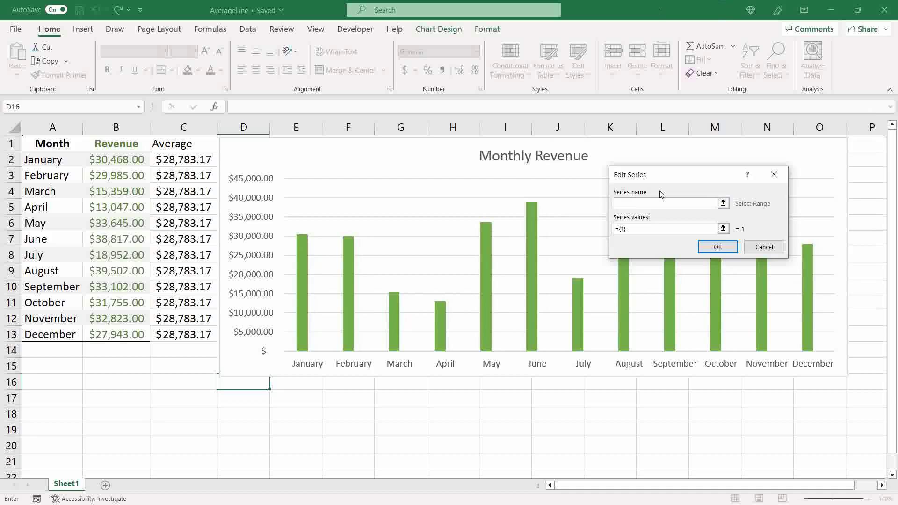
pyautogui.click(195, 147)
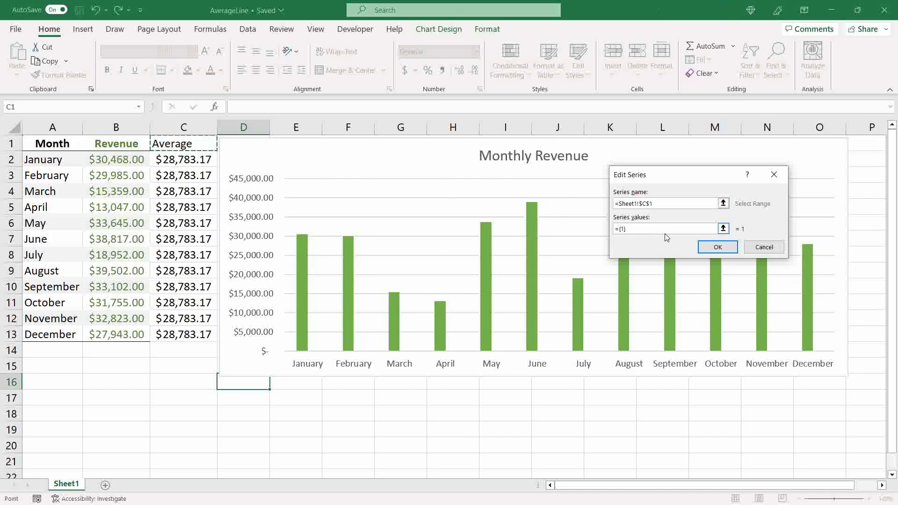
pyautogui.click(723, 229)
pyautogui.moveTo(206, 159); pyautogui.dragTo(197, 328)
pyautogui.press('Return')
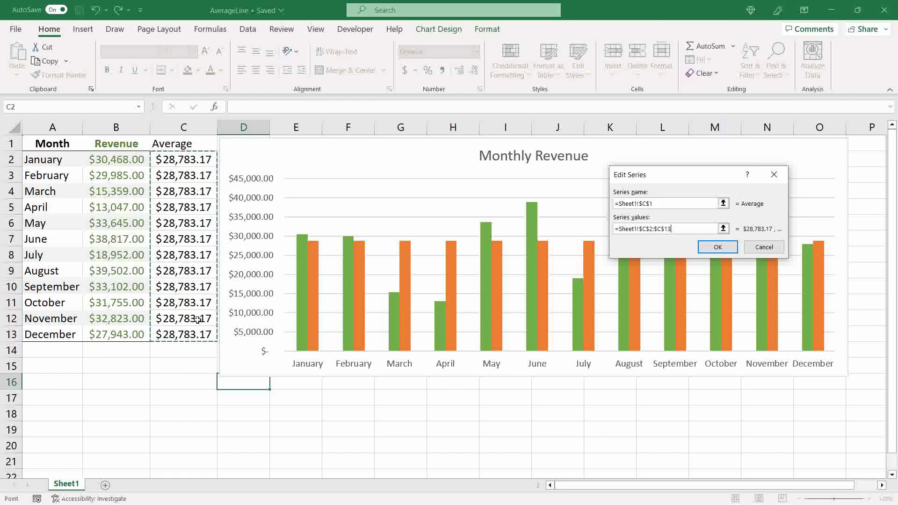
pyautogui.click(718, 247)
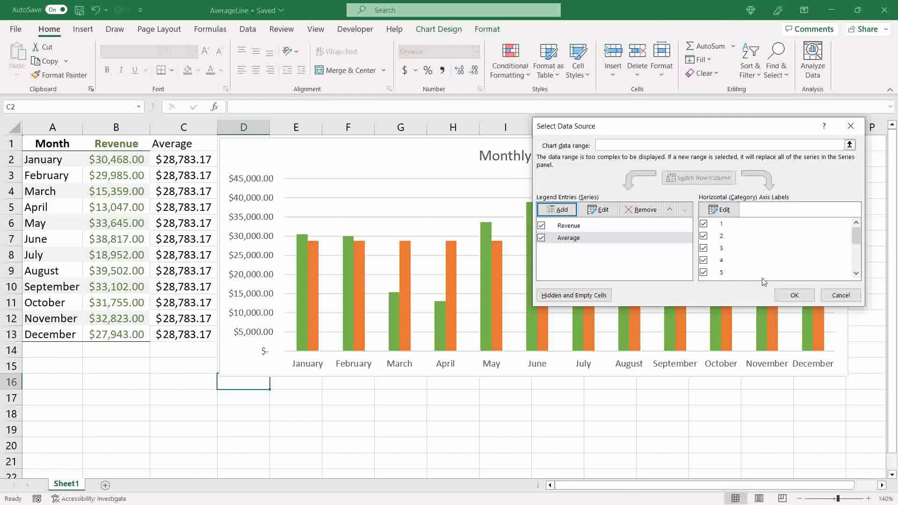
pyautogui.click(795, 295)
pyautogui.click(247, 383)
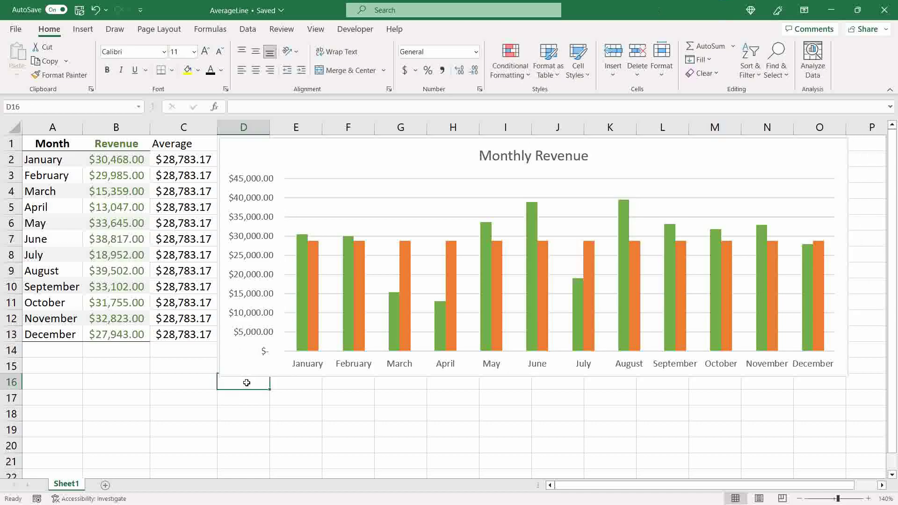
pyautogui.moveTo(315, 253)
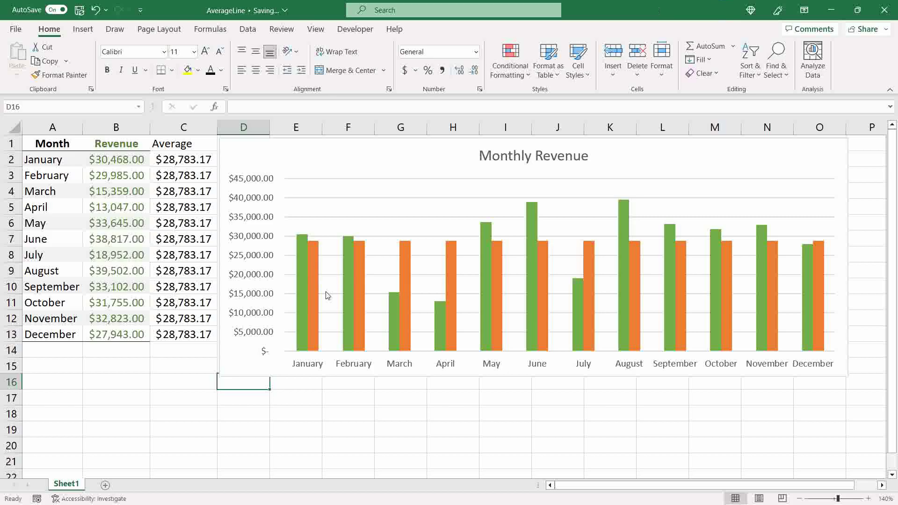
# Step: Change the chart to a Combo with Average as Line and Revenue as Clustered Column
pyautogui.rightClick(340, 230)
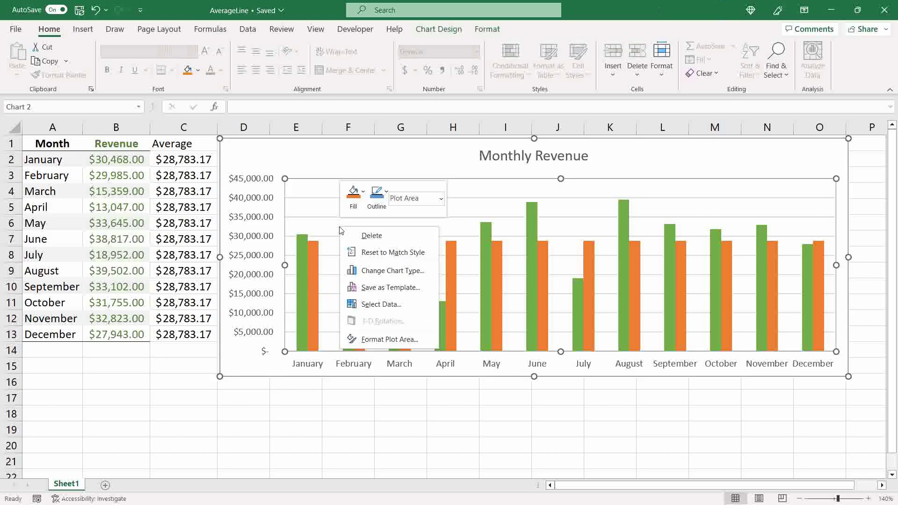
pyautogui.click(416, 272)
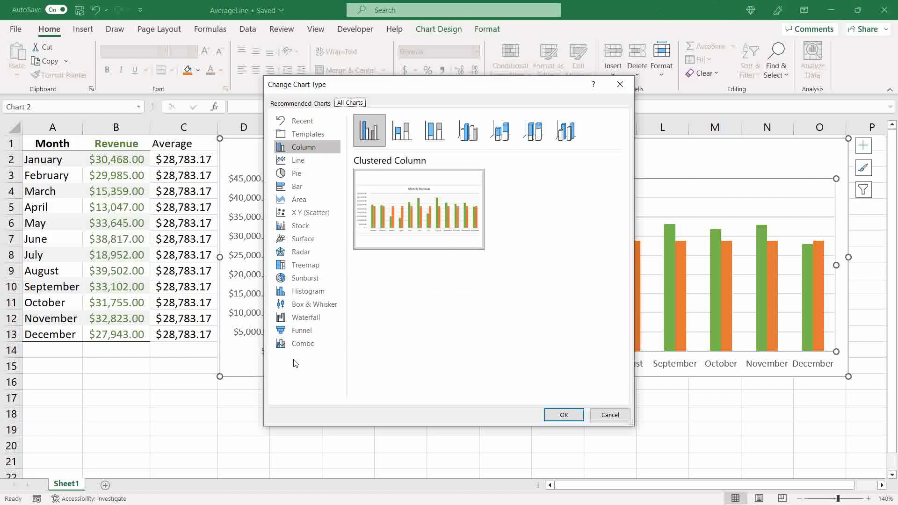
pyautogui.click(321, 349)
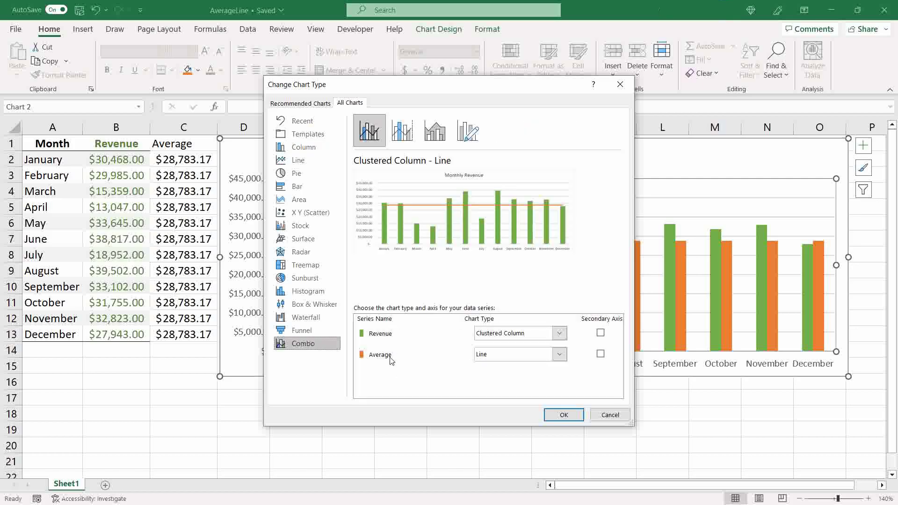
pyautogui.click(417, 364)
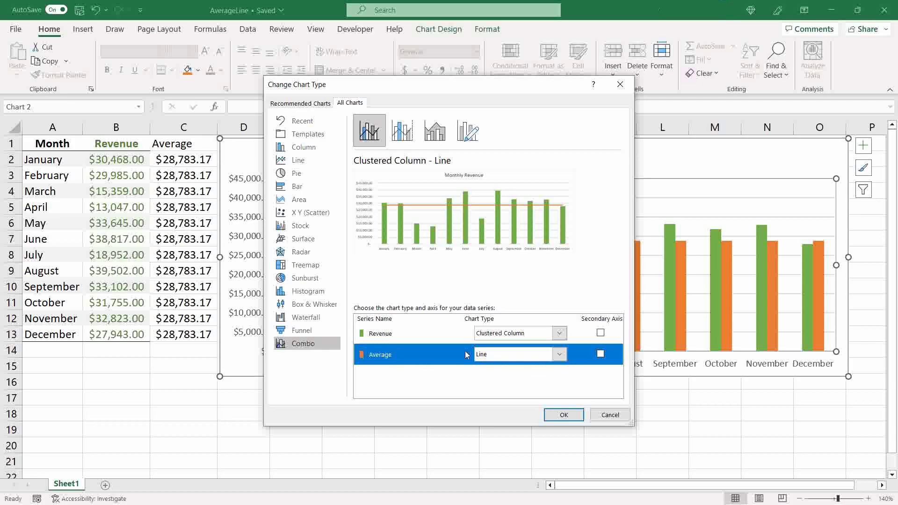
pyautogui.click(559, 357)
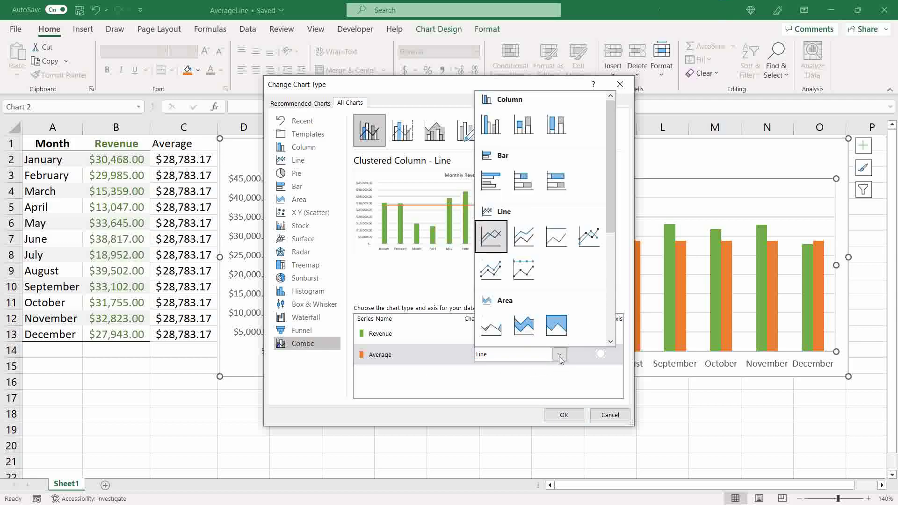
pyautogui.moveTo(610, 214); pyautogui.dragTo(611, 176)
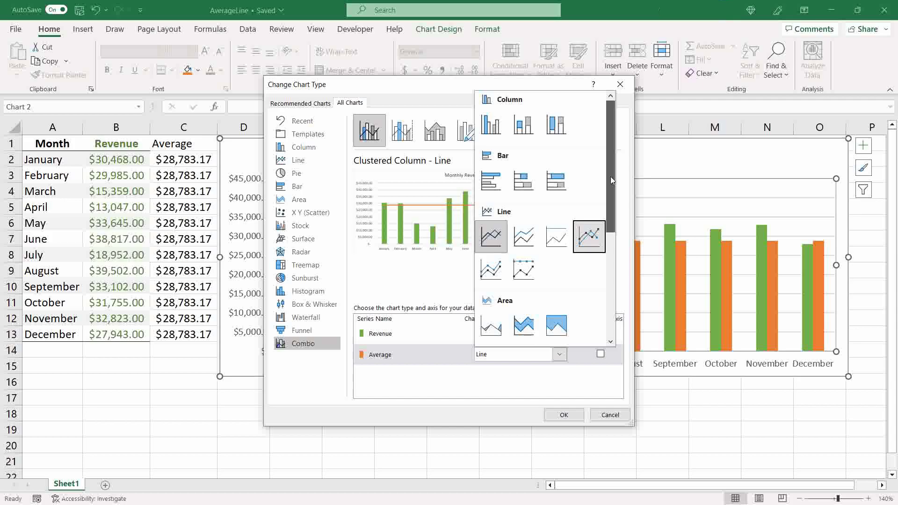
pyautogui.click(517, 360)
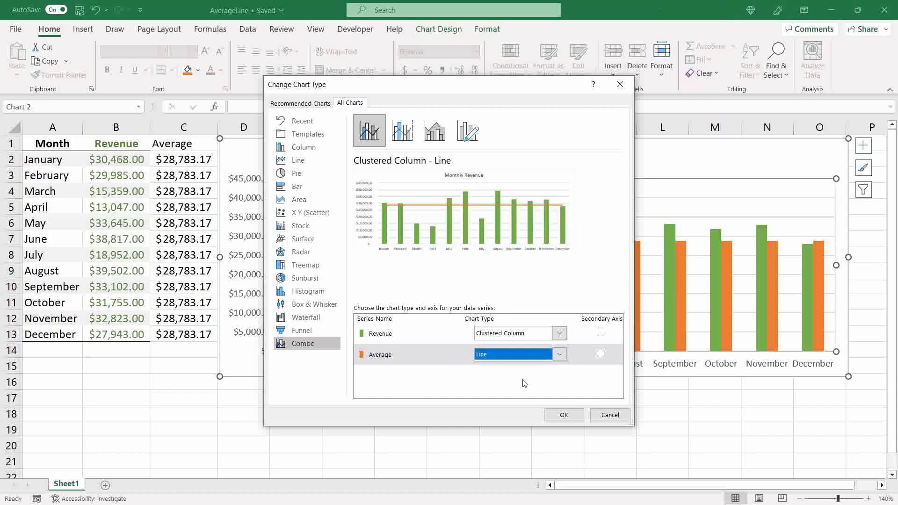
pyautogui.click(564, 416)
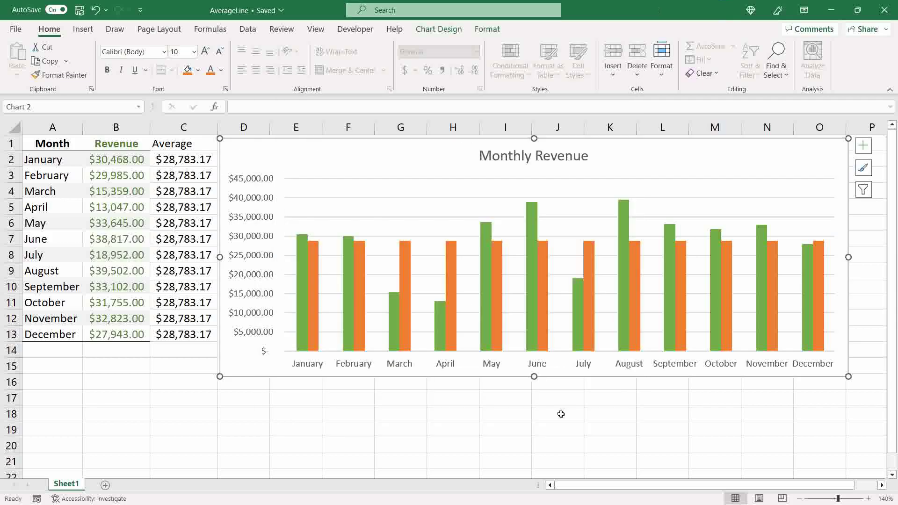
# Step: Set the Average series' Fill & Line dash type to a dashed style
pyautogui.click(255, 386)
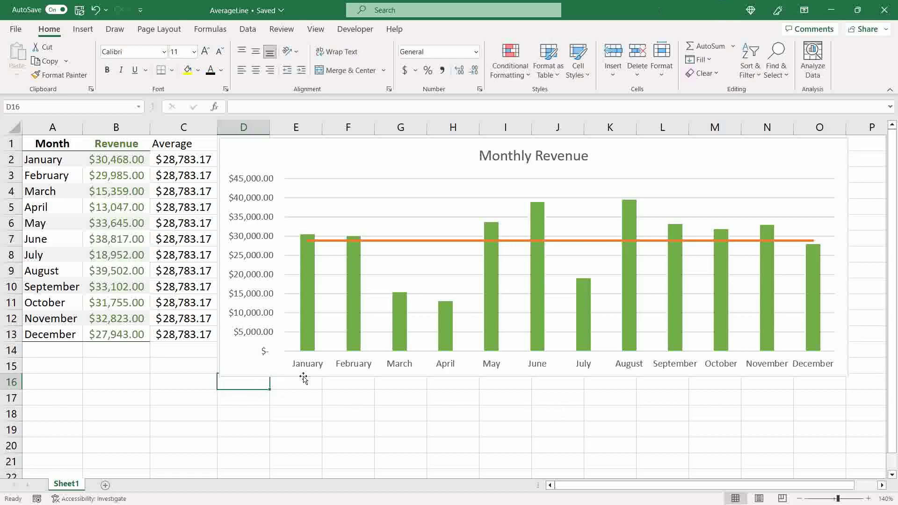
pyautogui.moveTo(434, 244)
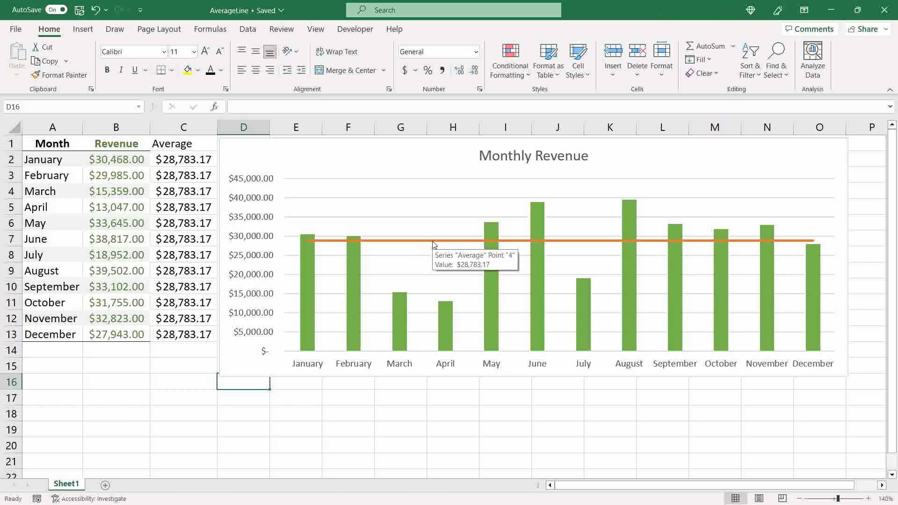
pyautogui.rightClick(434, 244)
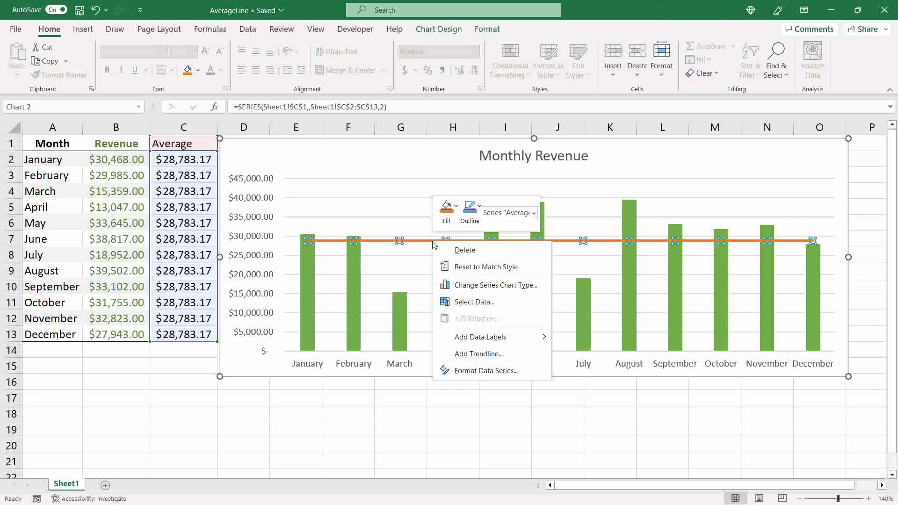
pyautogui.click(478, 372)
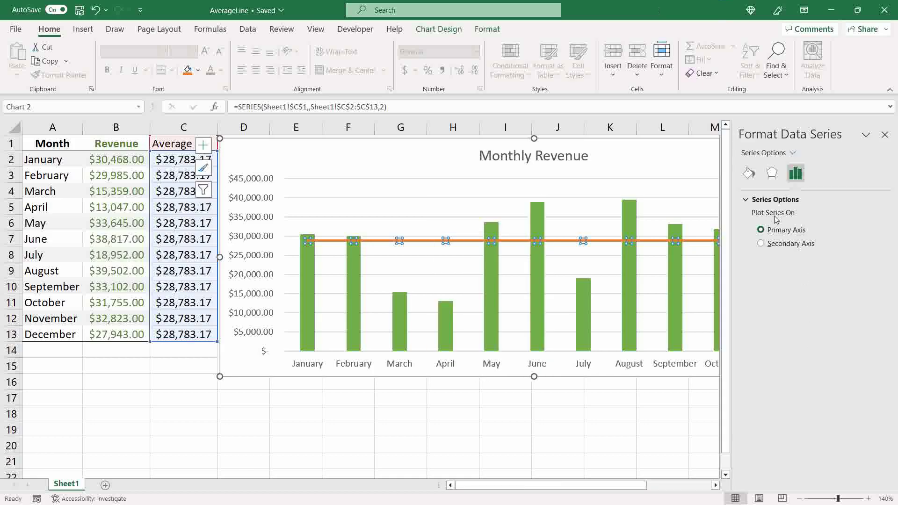
pyautogui.click(749, 177)
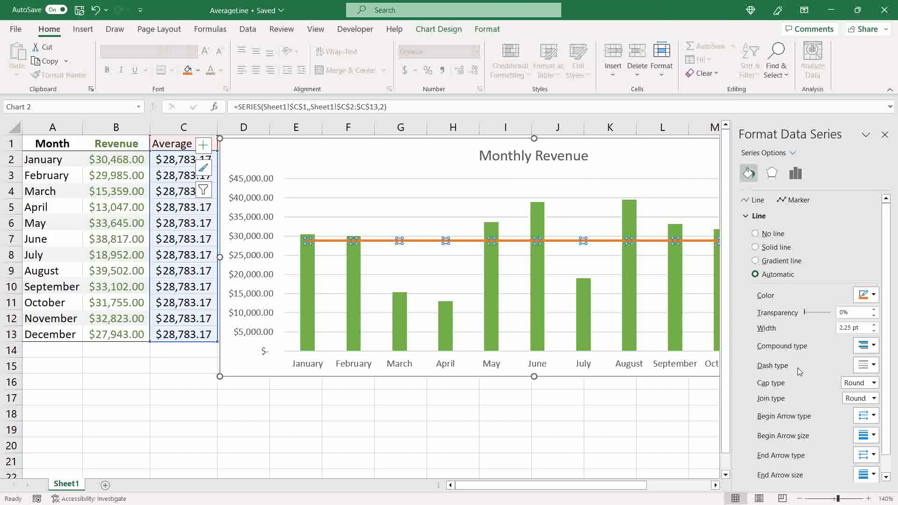
pyautogui.click(866, 365)
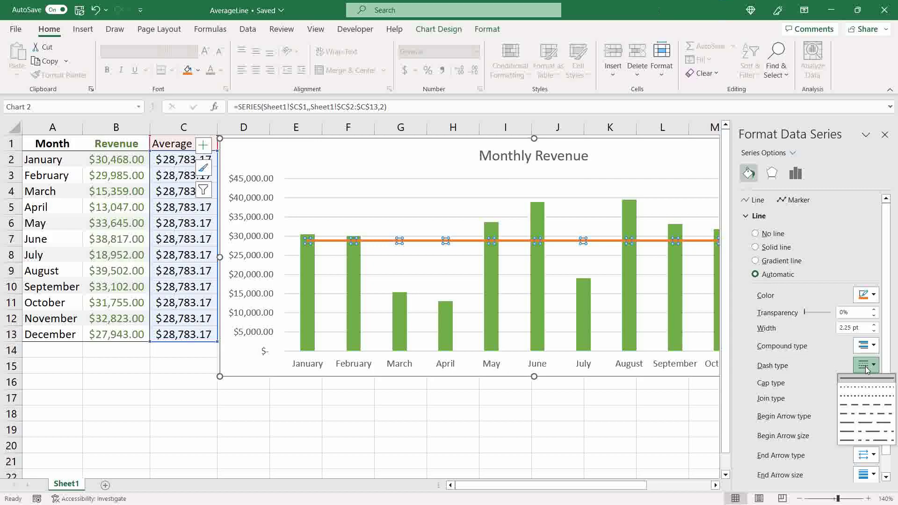
pyautogui.click(856, 404)
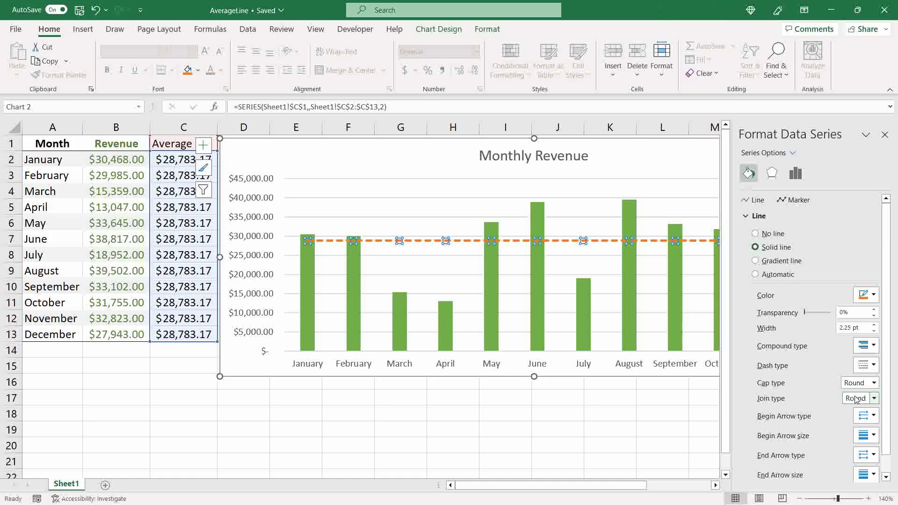
pyautogui.click(885, 135)
pyautogui.click(252, 385)
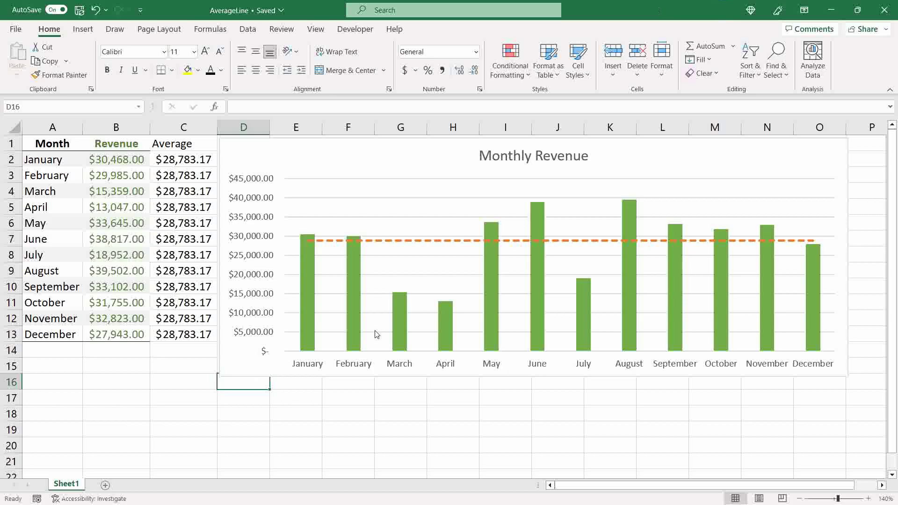
# Step: Add data labels to every point of the average line, then undo them
pyautogui.rightClick(435, 243)
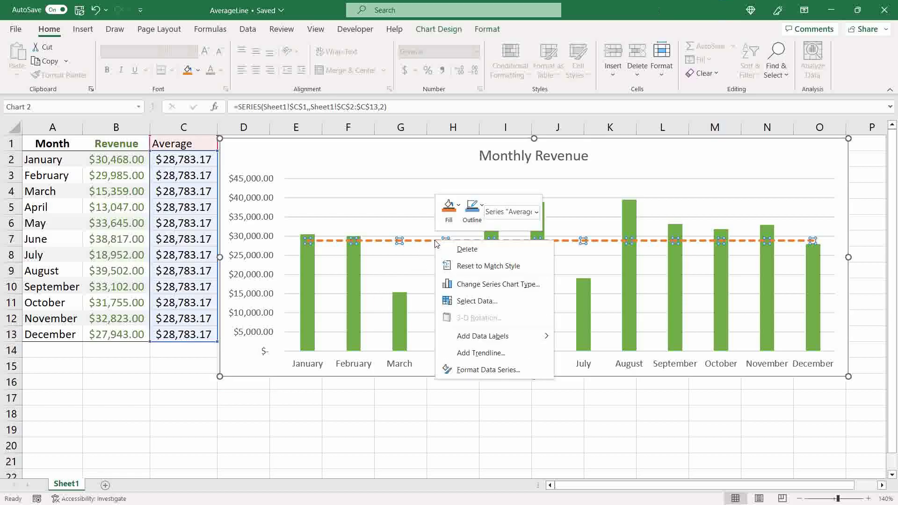
pyautogui.click(488, 337)
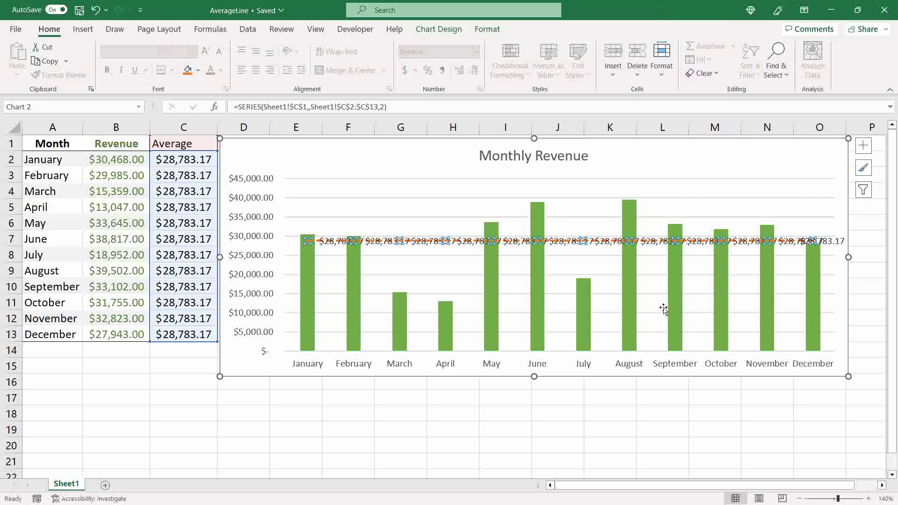
pyautogui.hotkey('ctrl', 'z')
pyautogui.click(621, 408)
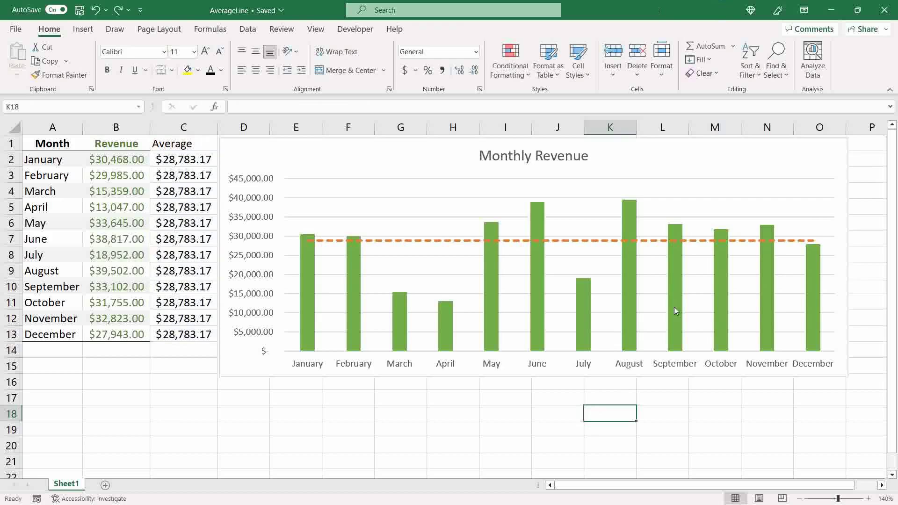
# Step: Select only the December point of the Average line
pyautogui.click(704, 241)
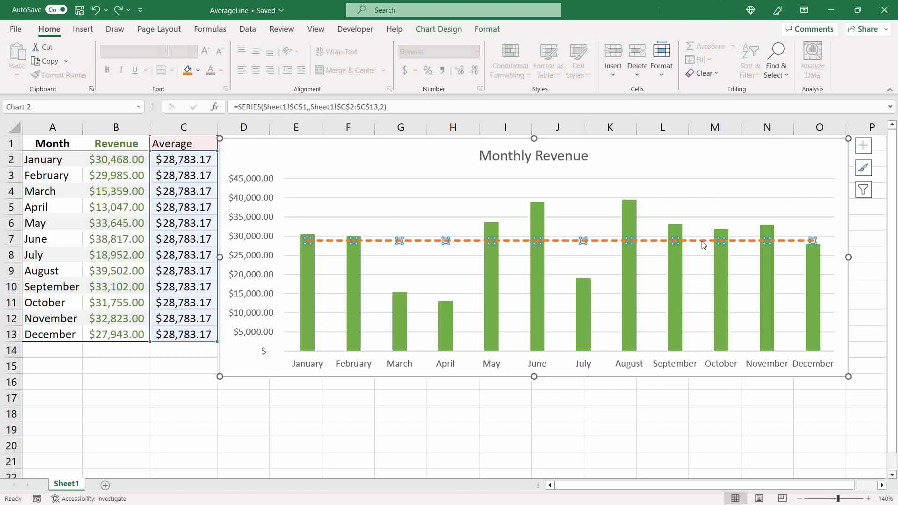
pyautogui.moveTo(815, 242)
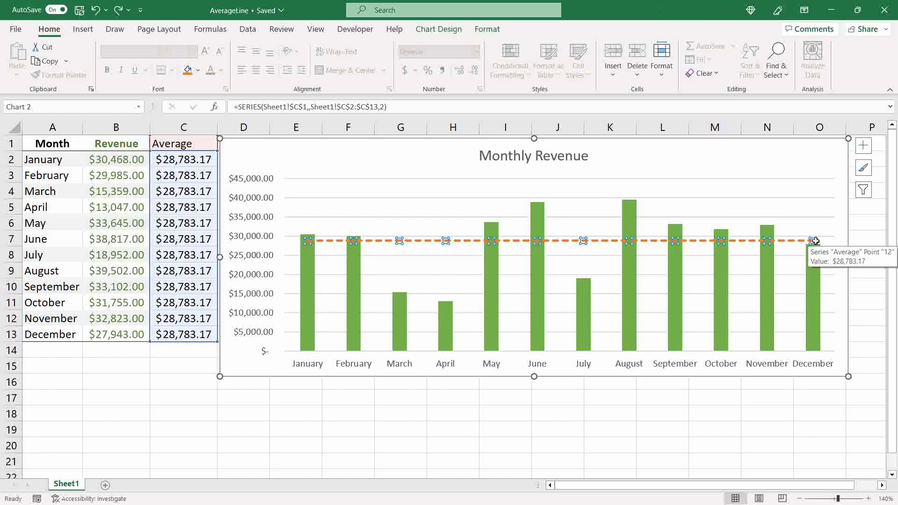
pyautogui.click(815, 241)
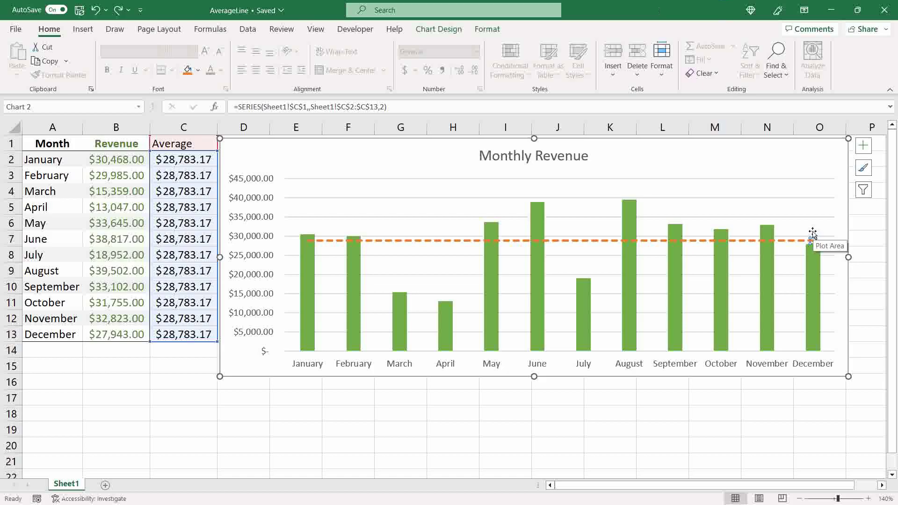
# Step: Add a $28,783.17 value label to the December point and position it above the line
pyautogui.rightClick(814, 239)
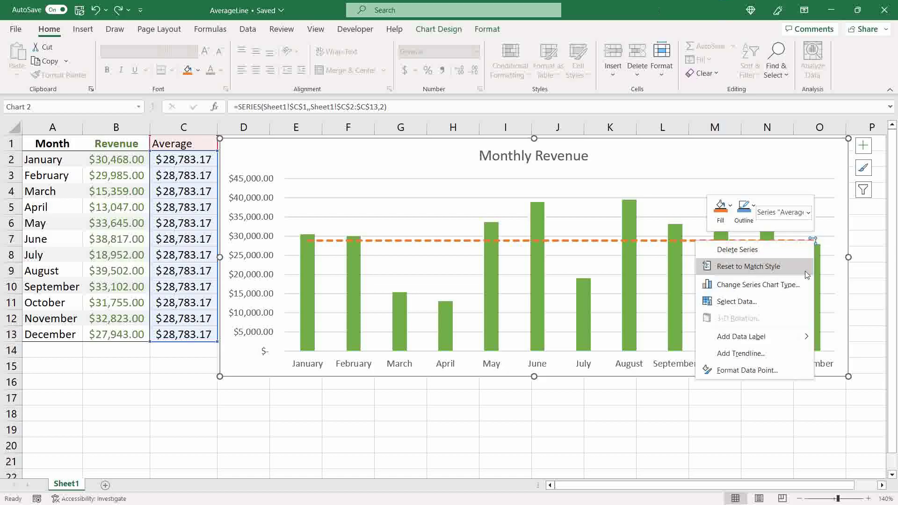
pyautogui.click(767, 336)
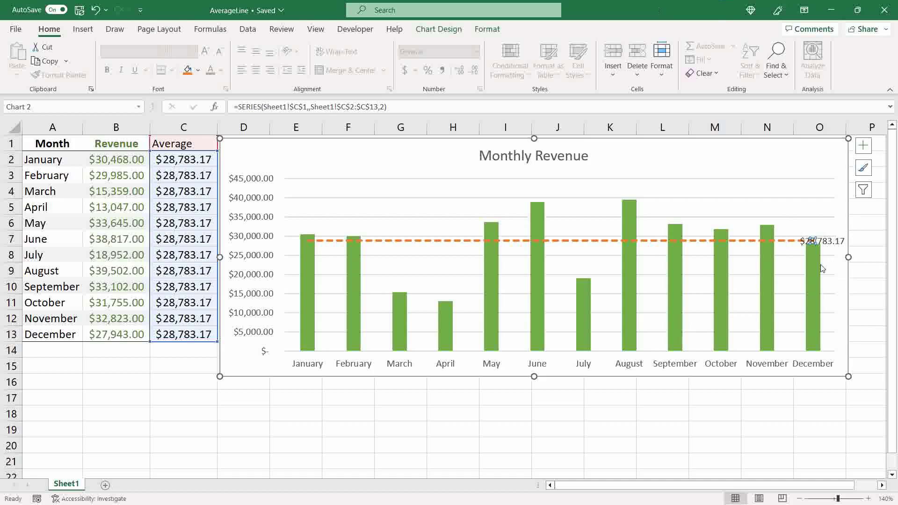
pyautogui.moveTo(818, 254)
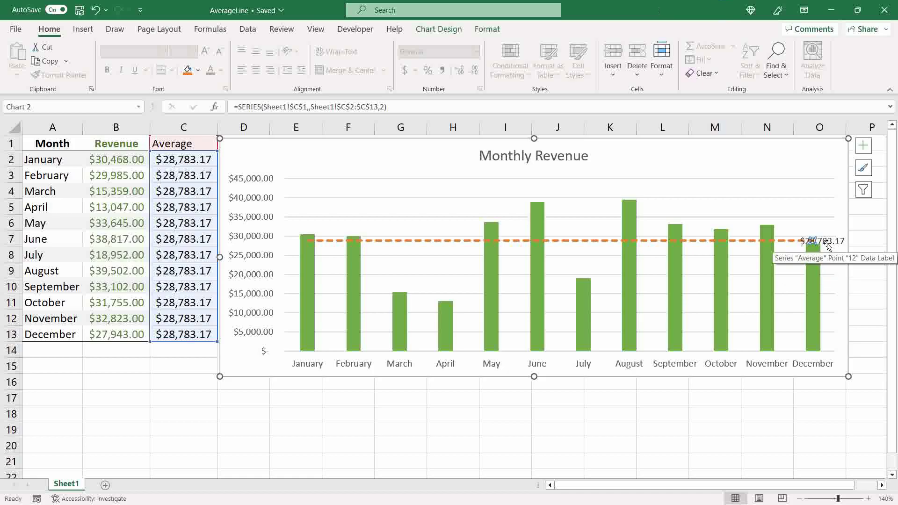
pyautogui.rightClick(829, 243)
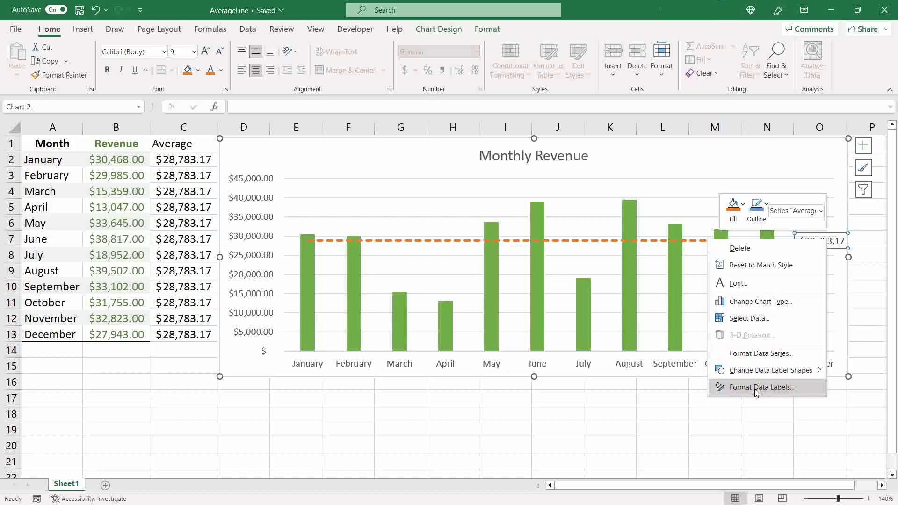
pyautogui.click(778, 388)
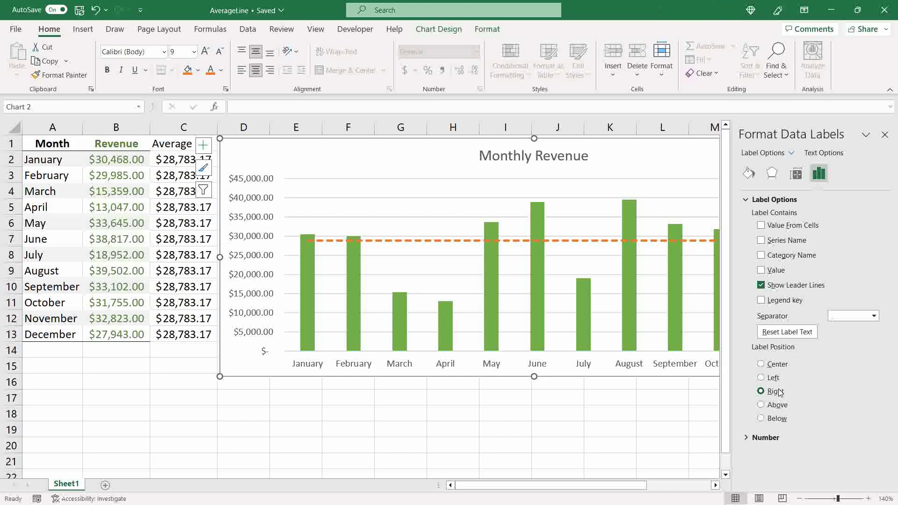
pyautogui.click(776, 405)
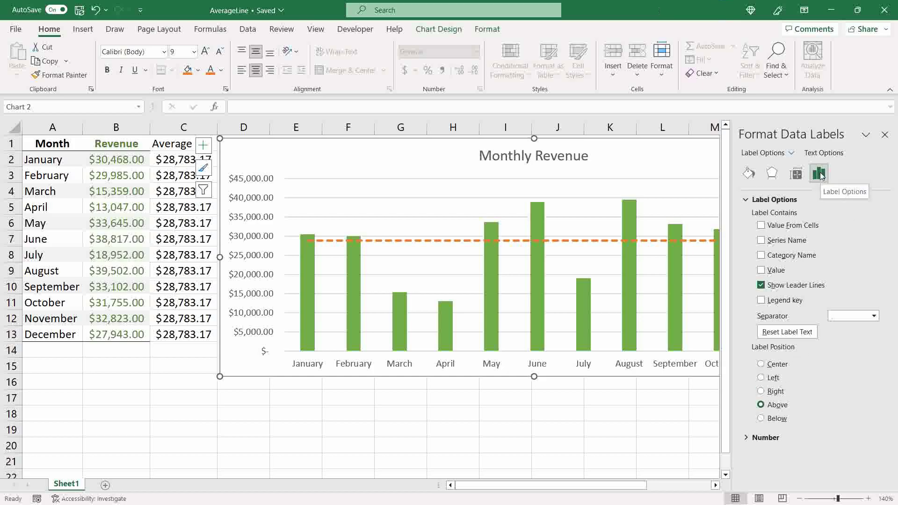
pyautogui.click(885, 135)
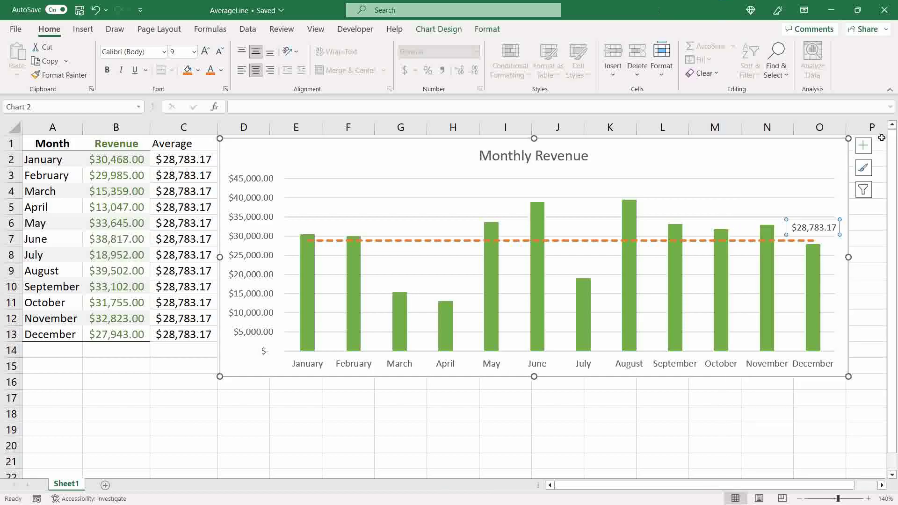
pyautogui.click(603, 406)
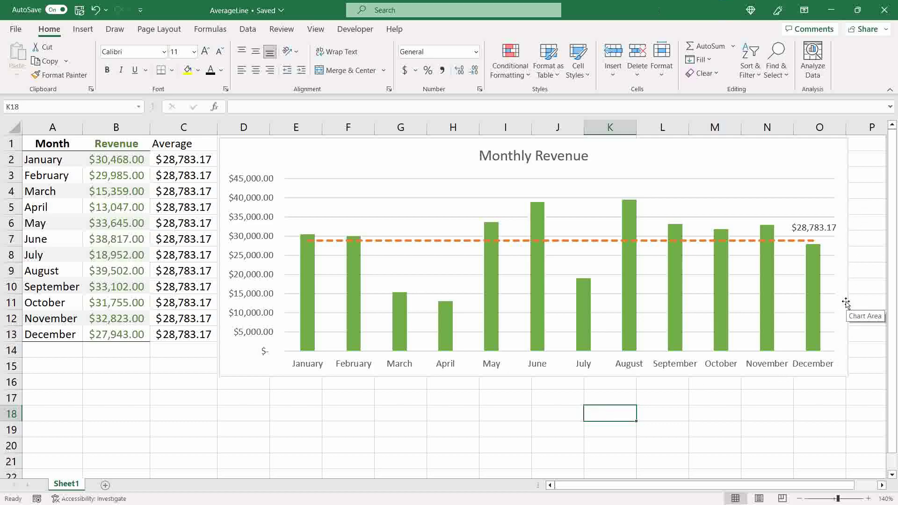
# Step: Delete the average's data label and copy the C13 average into C14
pyautogui.click(824, 231)
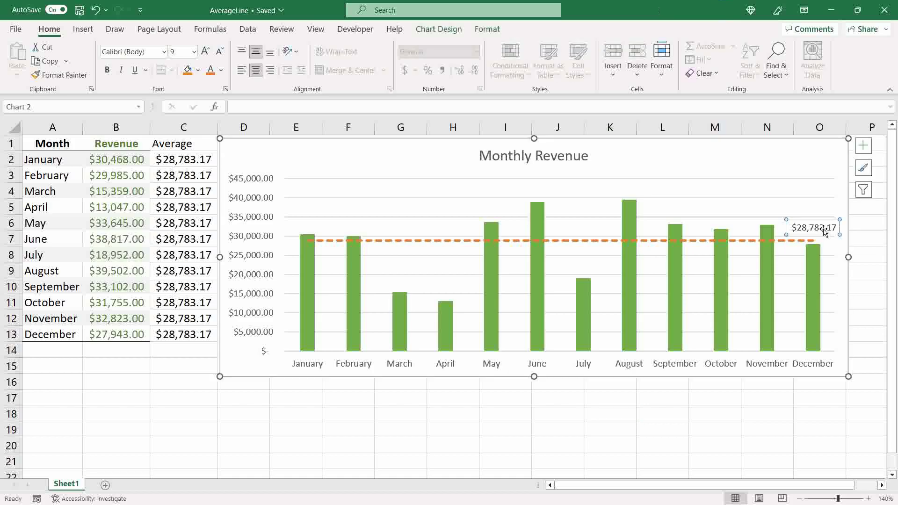
pyautogui.press('Delete')
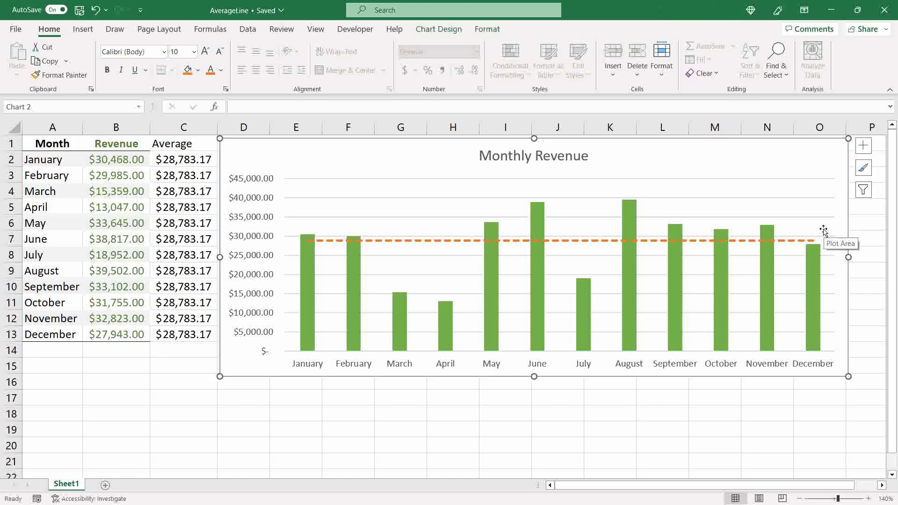
pyautogui.click(187, 334)
pyautogui.hotkey('ctrl', 'c')
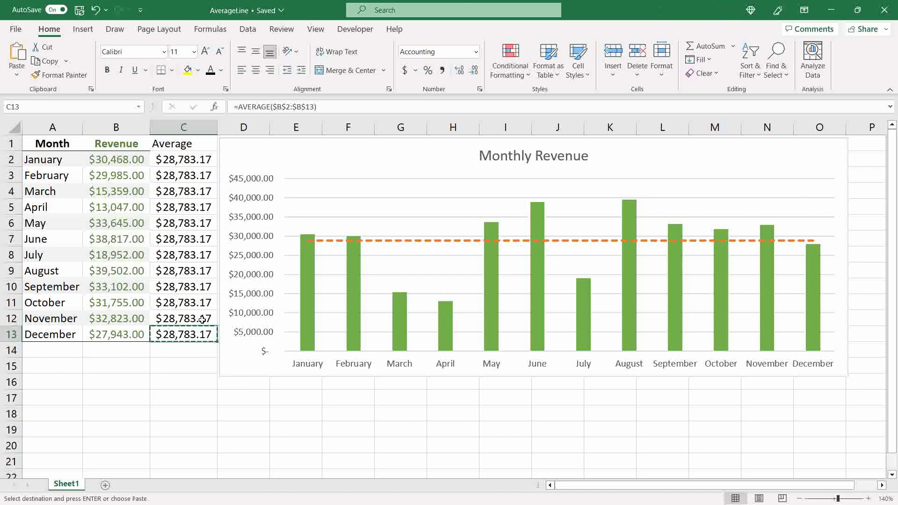
pyautogui.click(180, 347)
pyautogui.hotkey('ctrl', 'v')
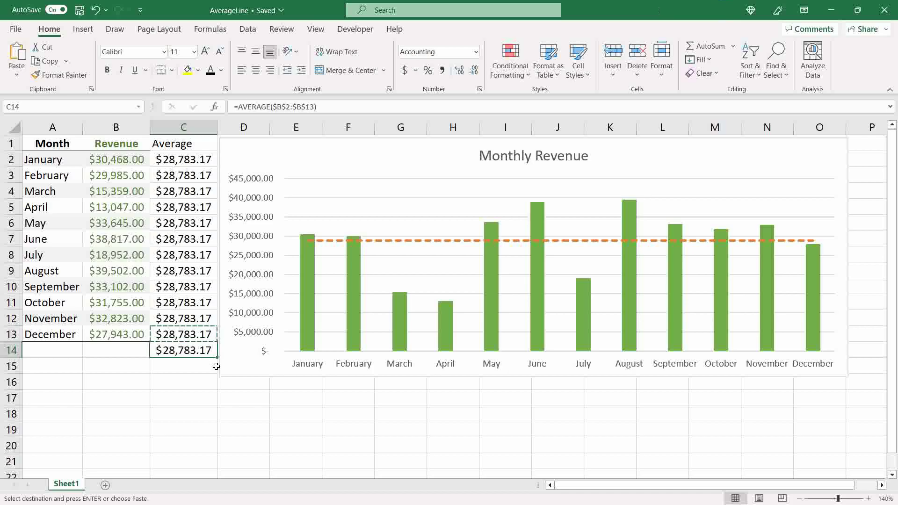
pyautogui.click(242, 383)
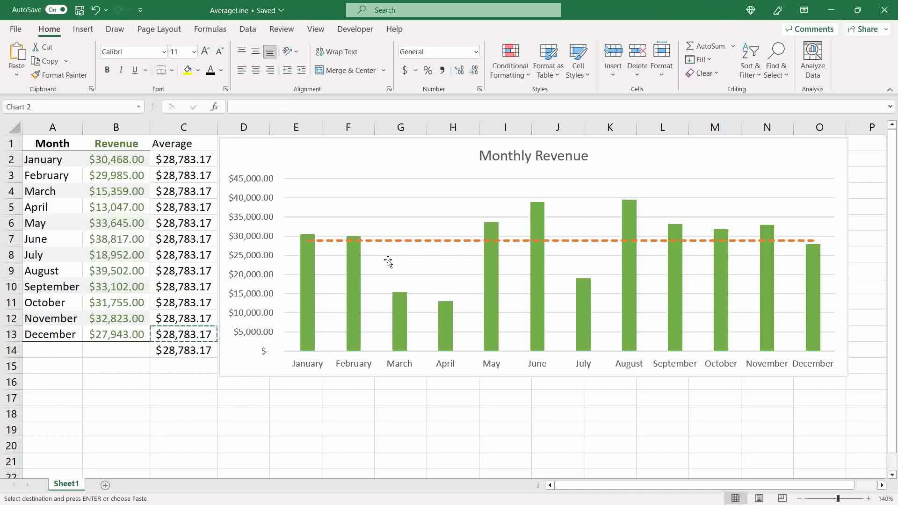
# Step: Change the Average series values to =Sheet1!$C$2:$C$14 in Select Data
pyautogui.rightClick(388, 261)
pyautogui.click(429, 339)
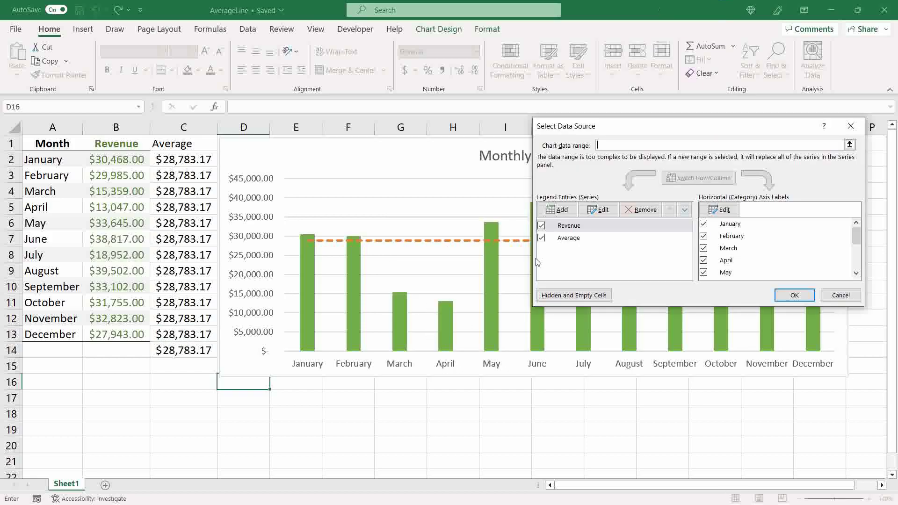
pyautogui.click(569, 238)
pyautogui.click(598, 209)
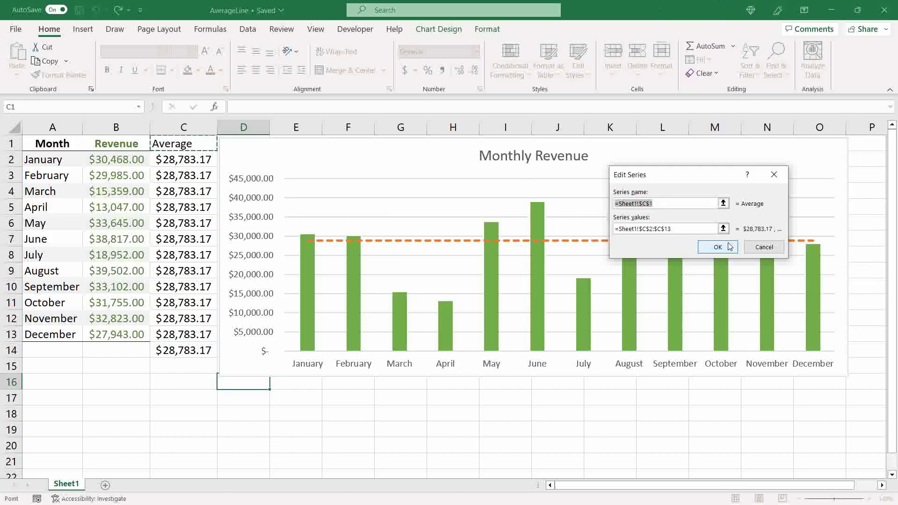
pyautogui.click(723, 229)
pyautogui.moveTo(183, 156); pyautogui.dragTo(183, 351)
pyautogui.press('Return')
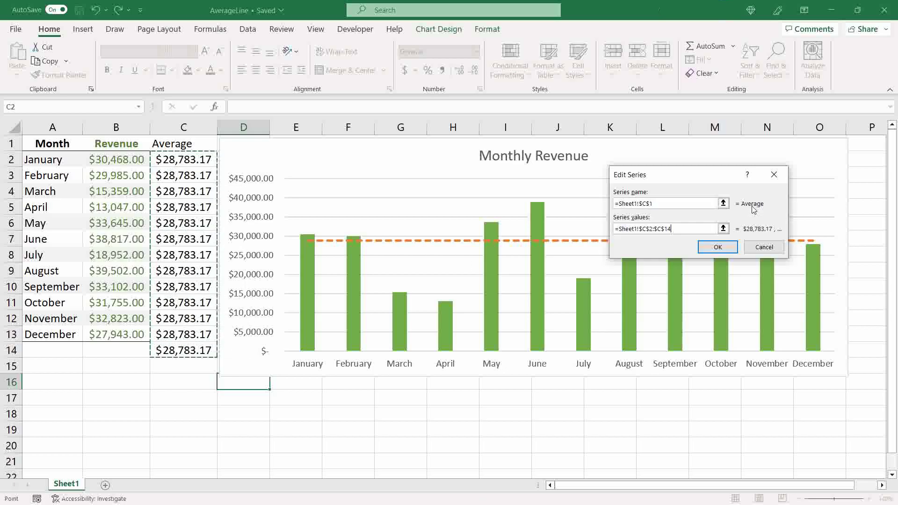
pyautogui.click(717, 247)
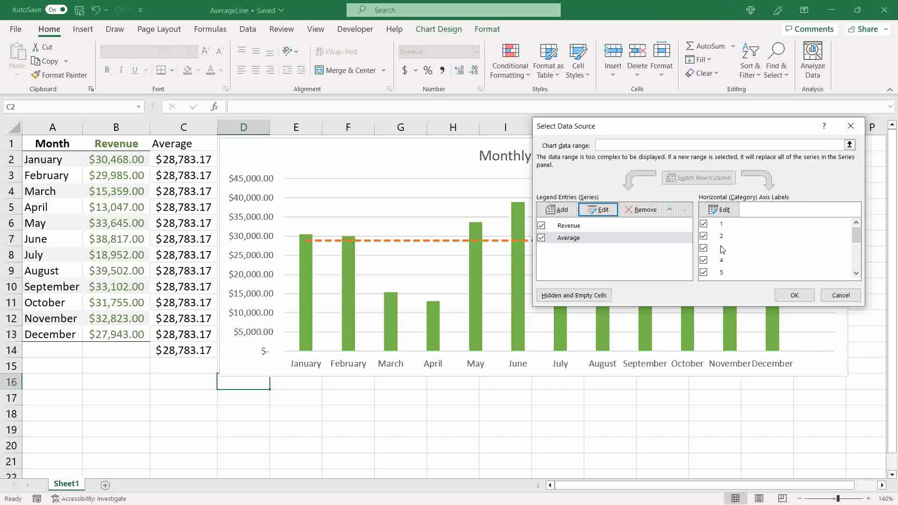
pyautogui.click(794, 293)
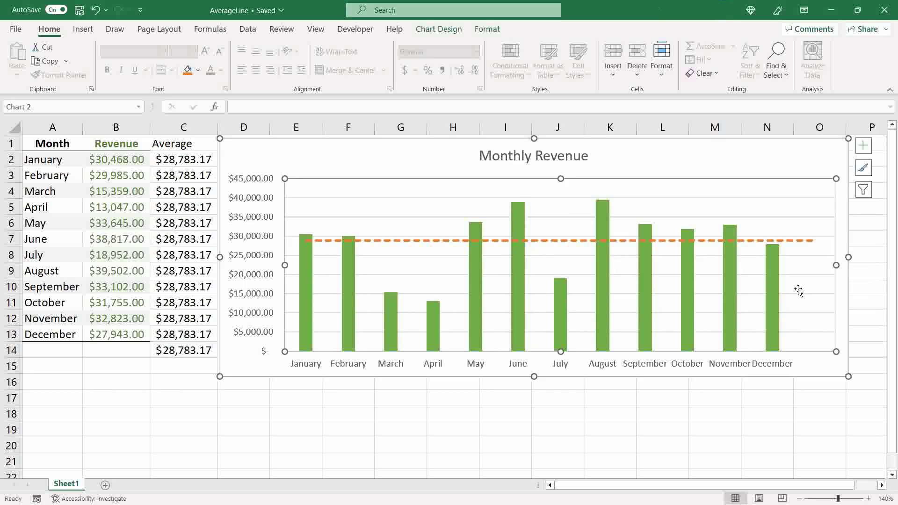
# Step: Add a data label at the Average line's end, positioned Above
pyautogui.click(813, 242)
pyautogui.rightClick(813, 241)
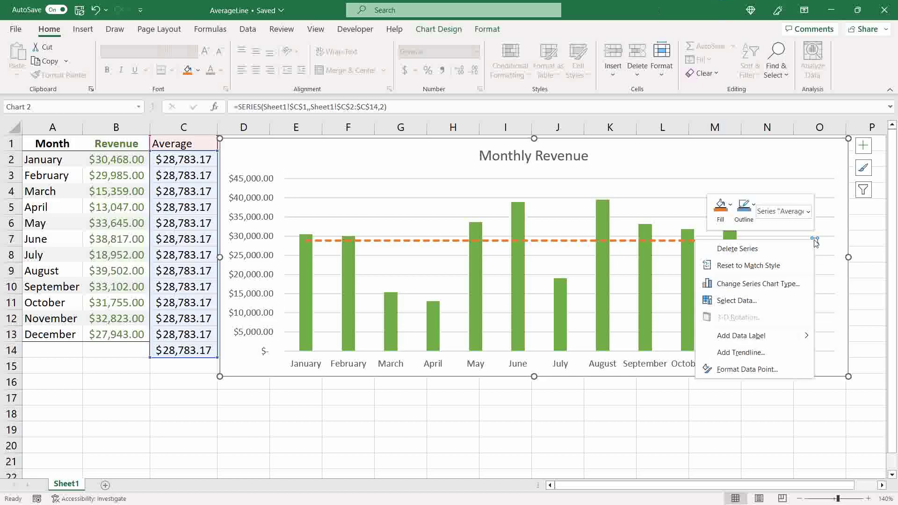
pyautogui.click(767, 335)
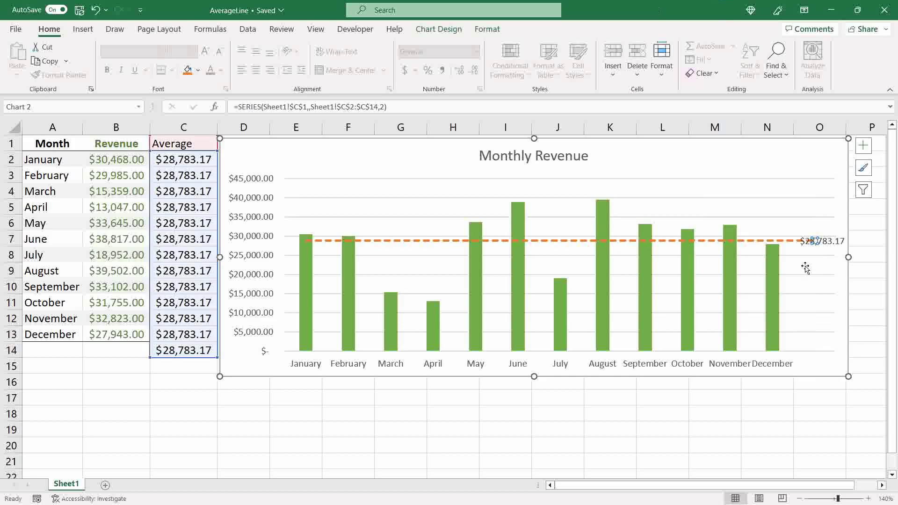
pyautogui.rightClick(831, 243)
pyautogui.click(769, 388)
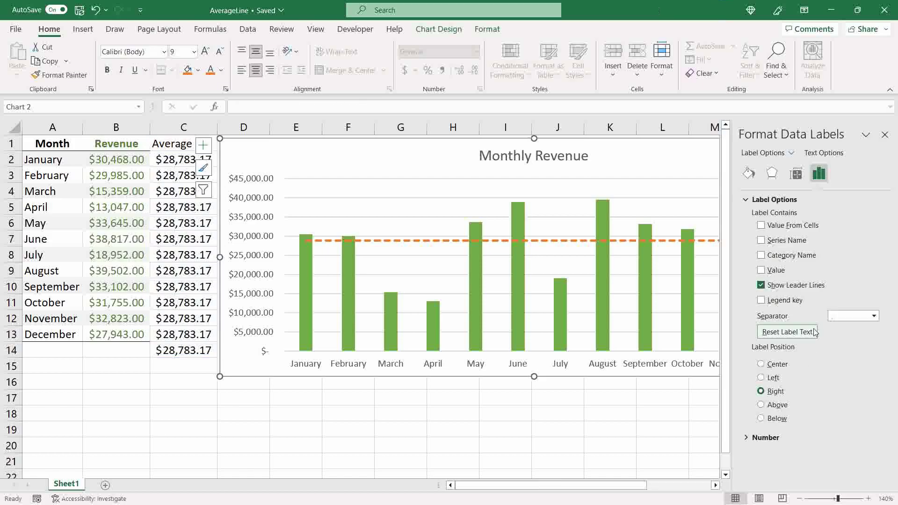
pyautogui.click(761, 404)
pyautogui.click(884, 134)
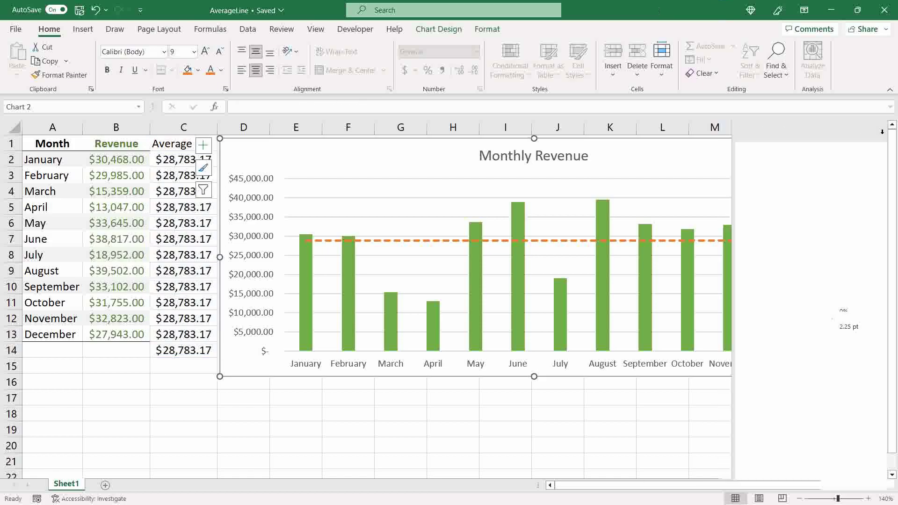
# Step: Format the label text as orange, 10 pt and bold
pyautogui.click(212, 71)
pyautogui.click(205, 52)
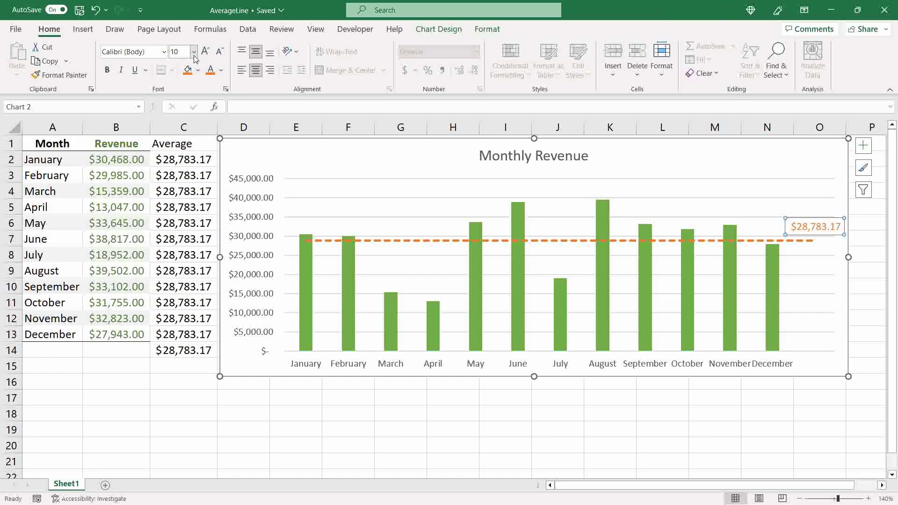
pyautogui.click(107, 70)
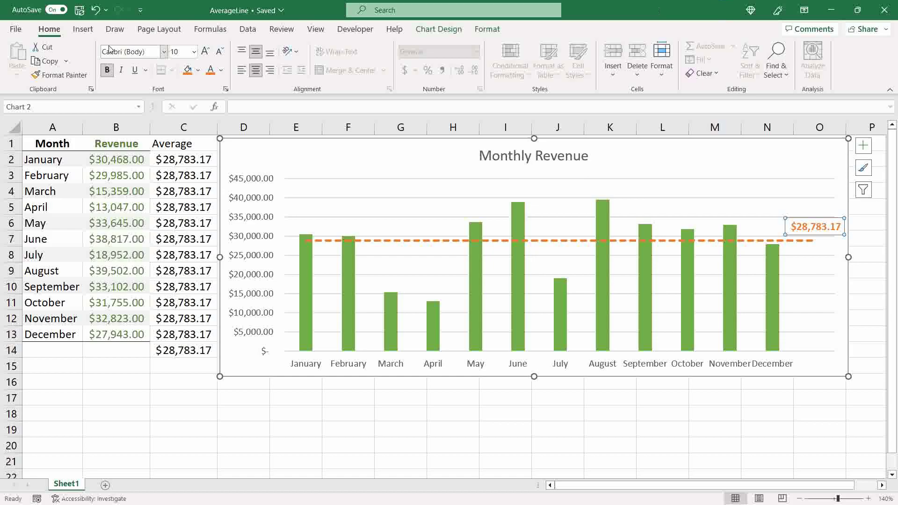
pyautogui.click(247, 398)
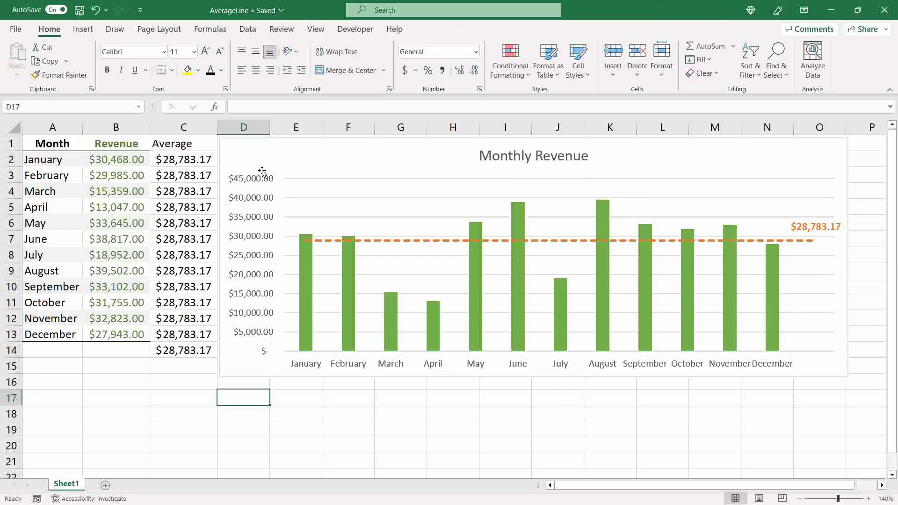
# Step: Hide column C and open the chart's Hidden and Empty Cells settings from Select Data
pyautogui.rightClick(183, 128)
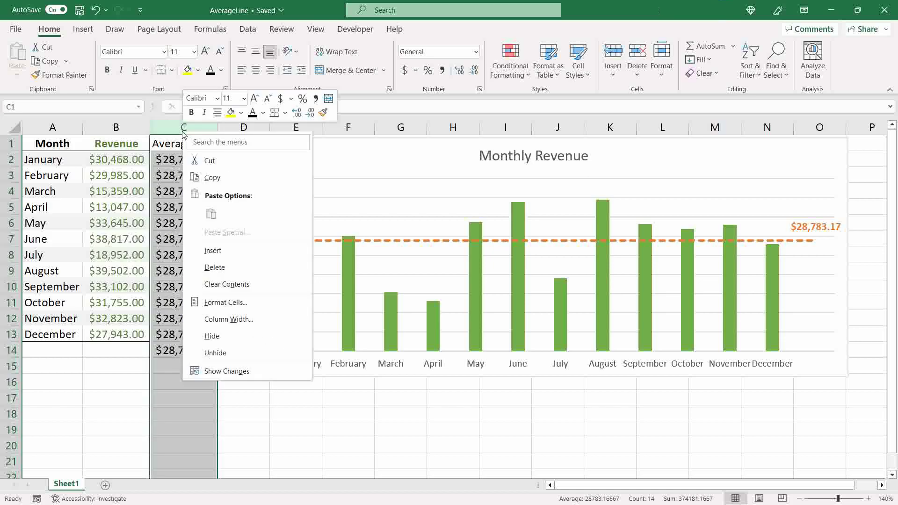
pyautogui.click(234, 337)
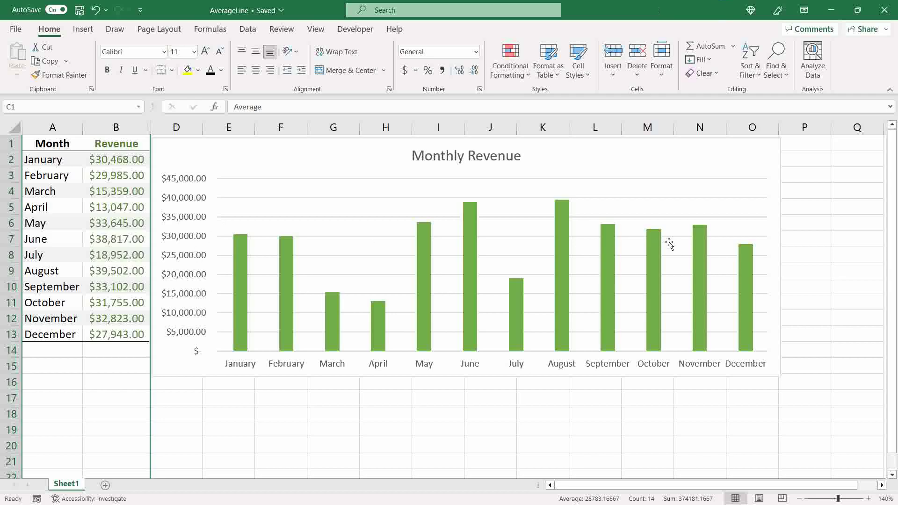
pyautogui.rightClick(297, 228)
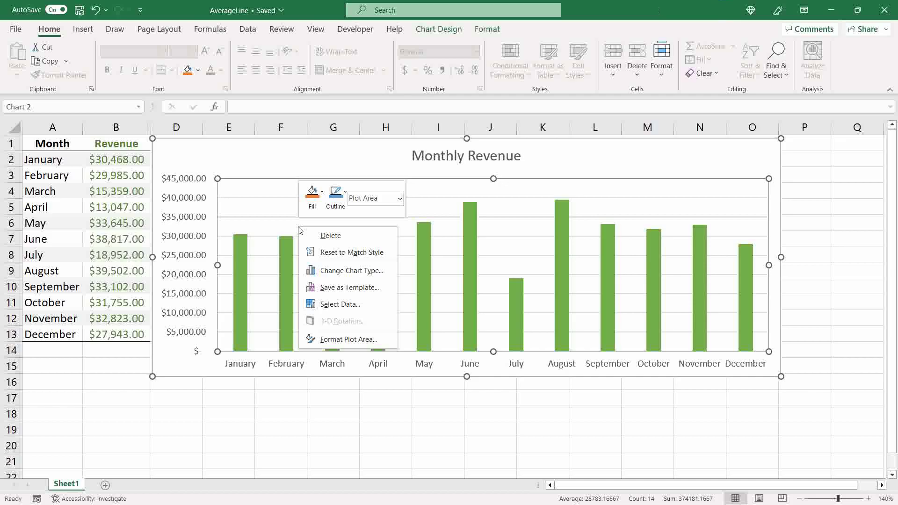
pyautogui.click(358, 306)
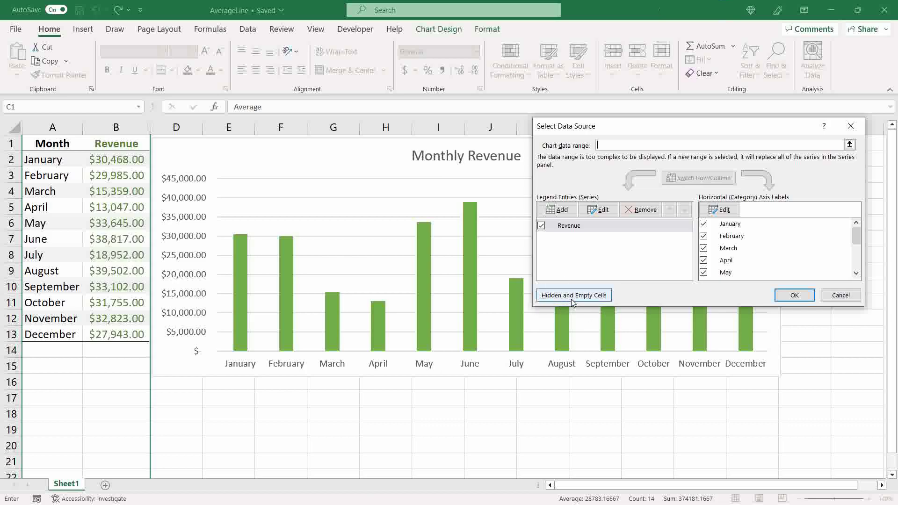
pyautogui.click(593, 299)
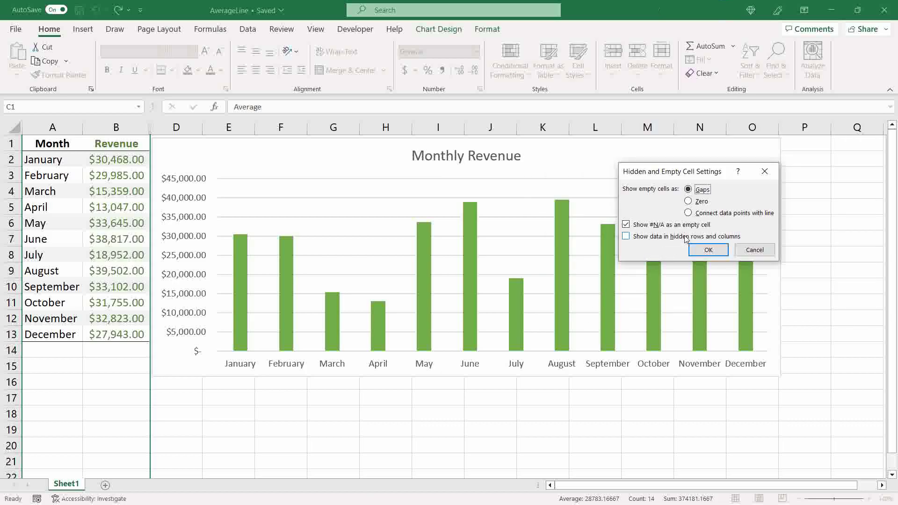